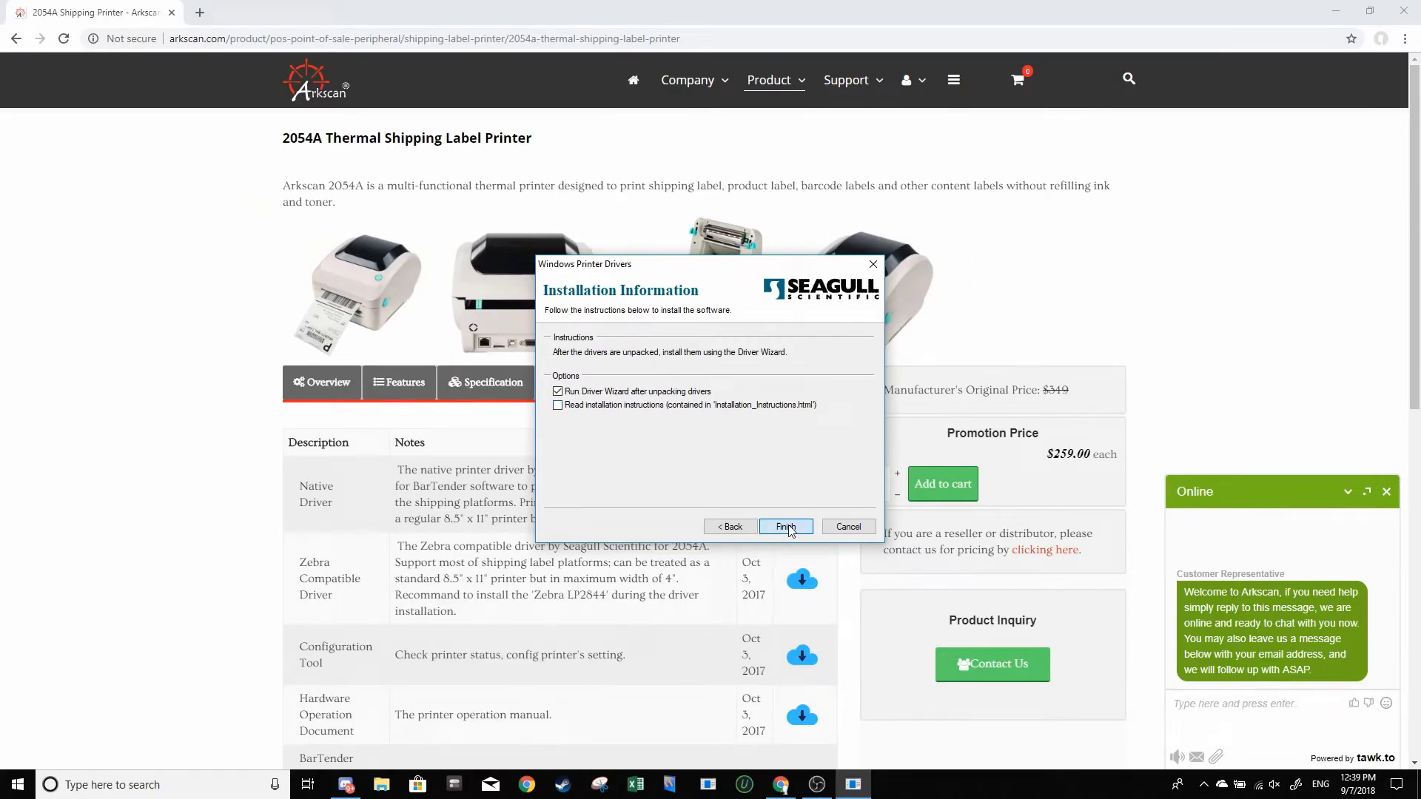
# Step: Finish unpacking the Seagull printer driver and allow its Driver Wizard to run
pyautogui.click(829, 553)
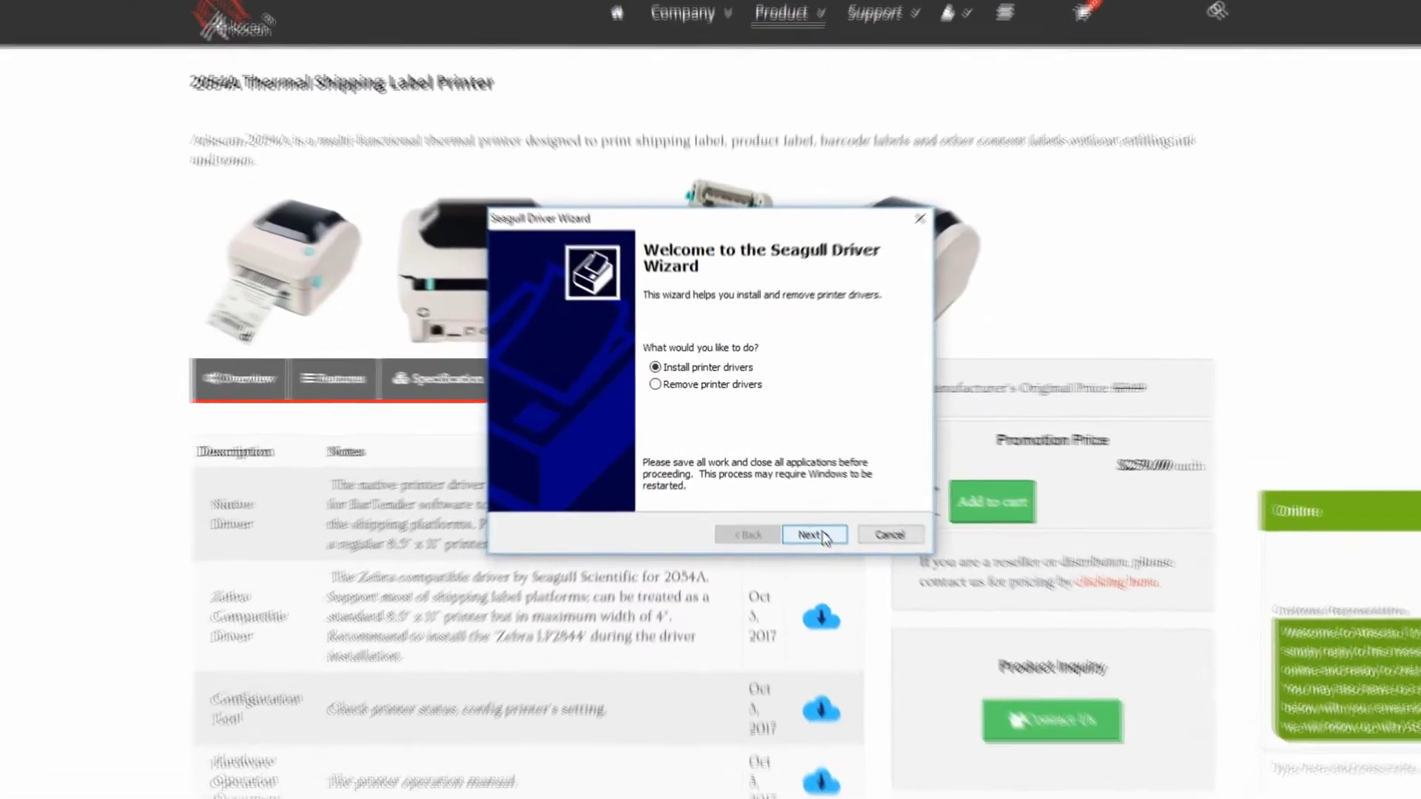
pyautogui.click(797, 507)
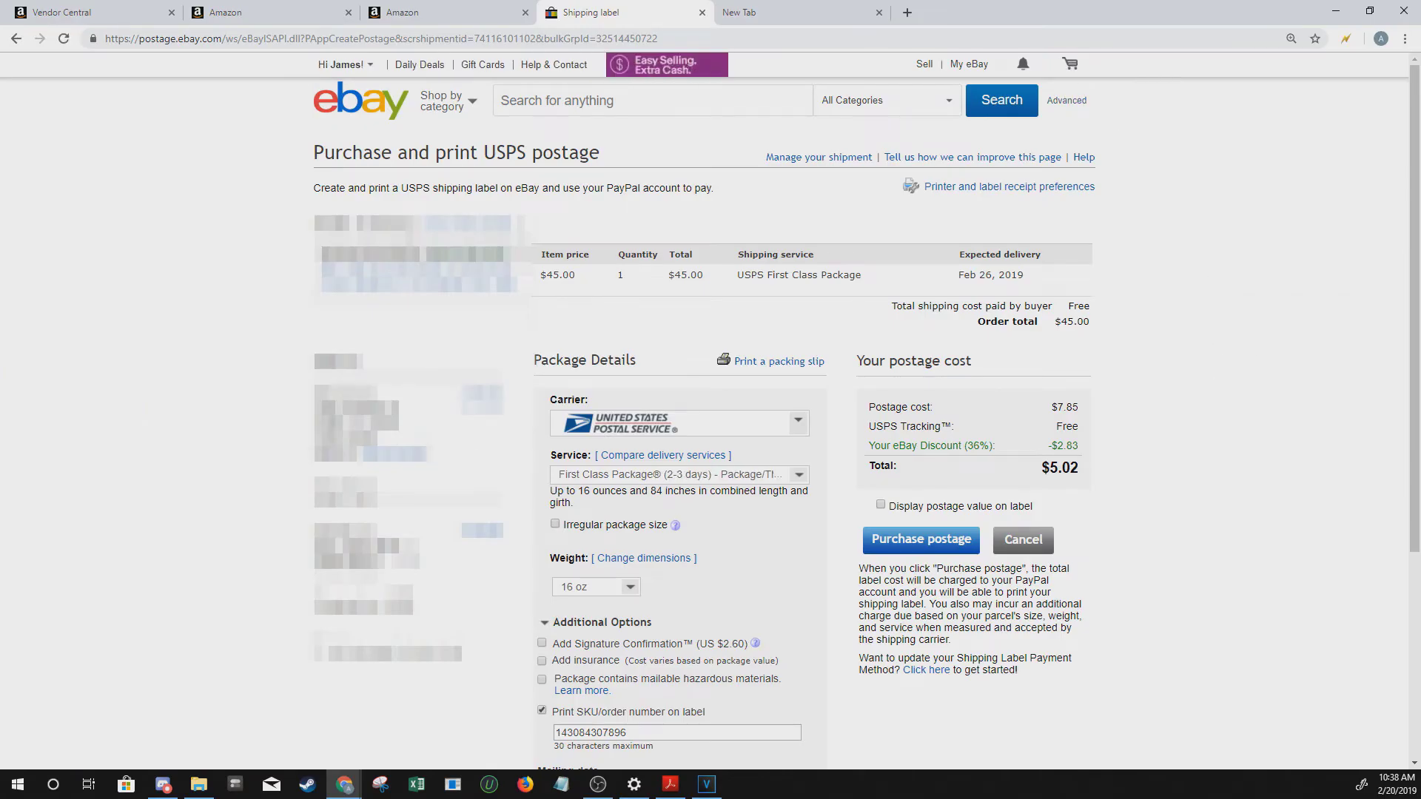
# Step: Set the package weight to 11 oz
pyautogui.scroll(-4, 145, 509)
pyautogui.scroll(3, 147, 514)
pyautogui.scroll(1, 146, 516)
pyautogui.click(630, 587)
pyautogui.click(580, 488)
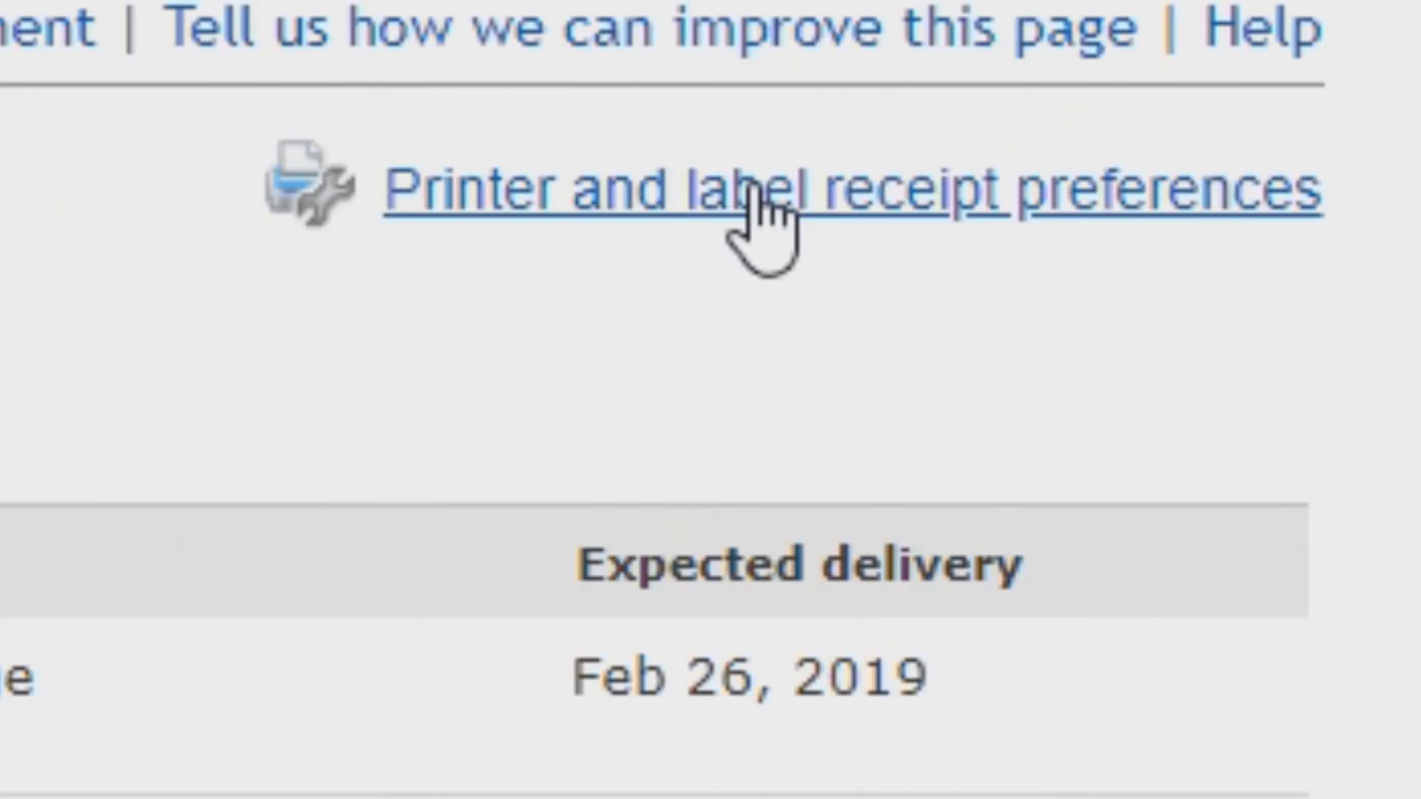
# Step: Choose Zebra LP2844 4x6 as the label printer type in the printing preferences
pyautogui.click(753, 191)
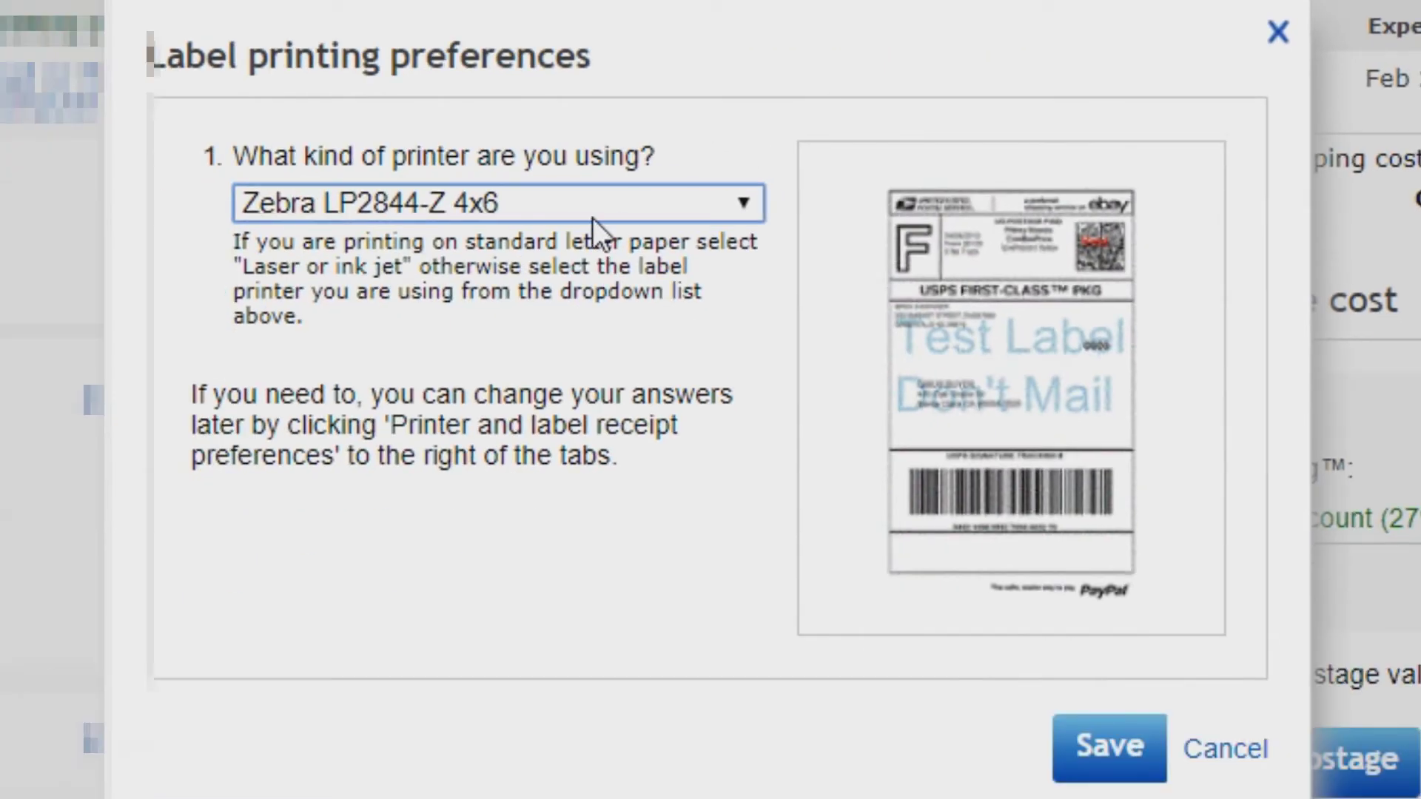
pyautogui.click(610, 206)
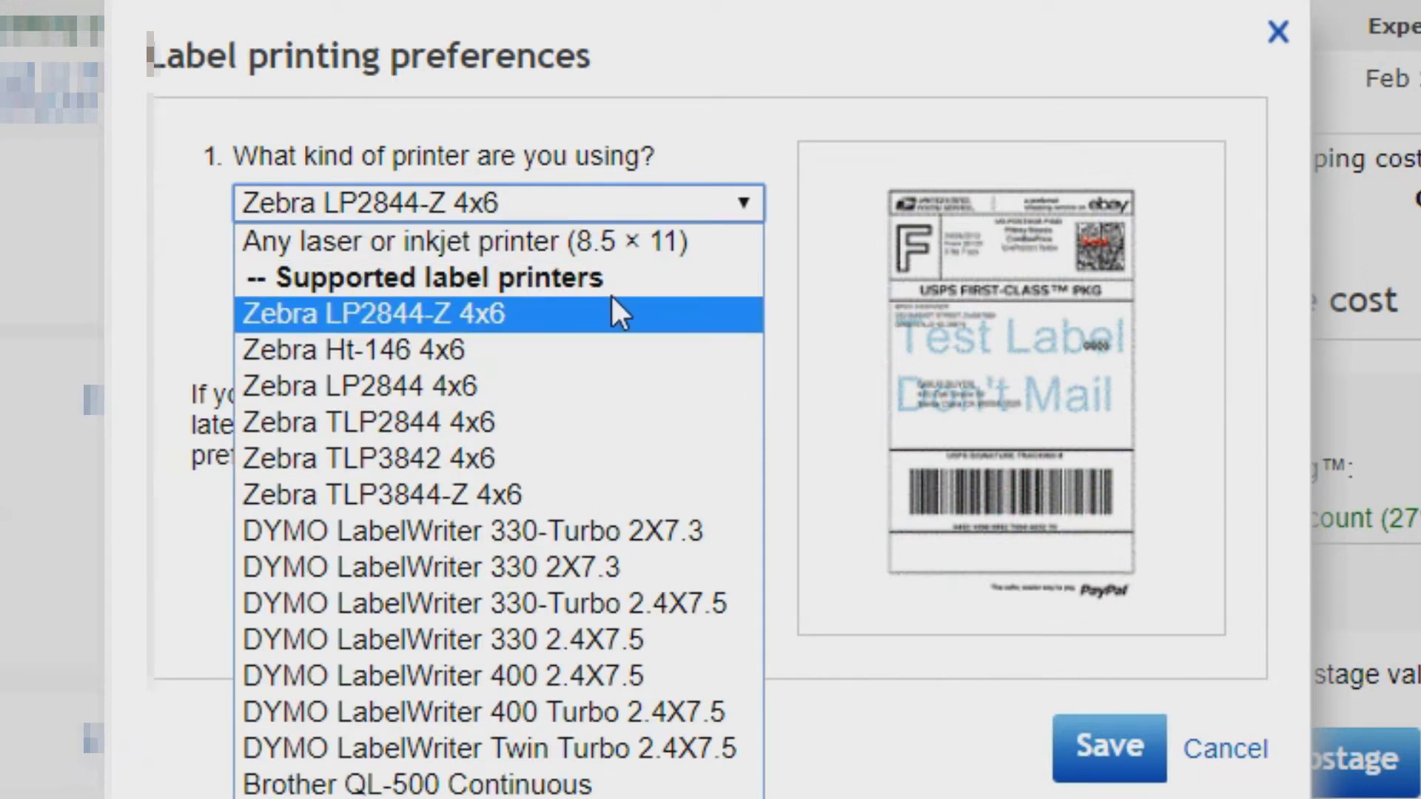
pyautogui.click(617, 383)
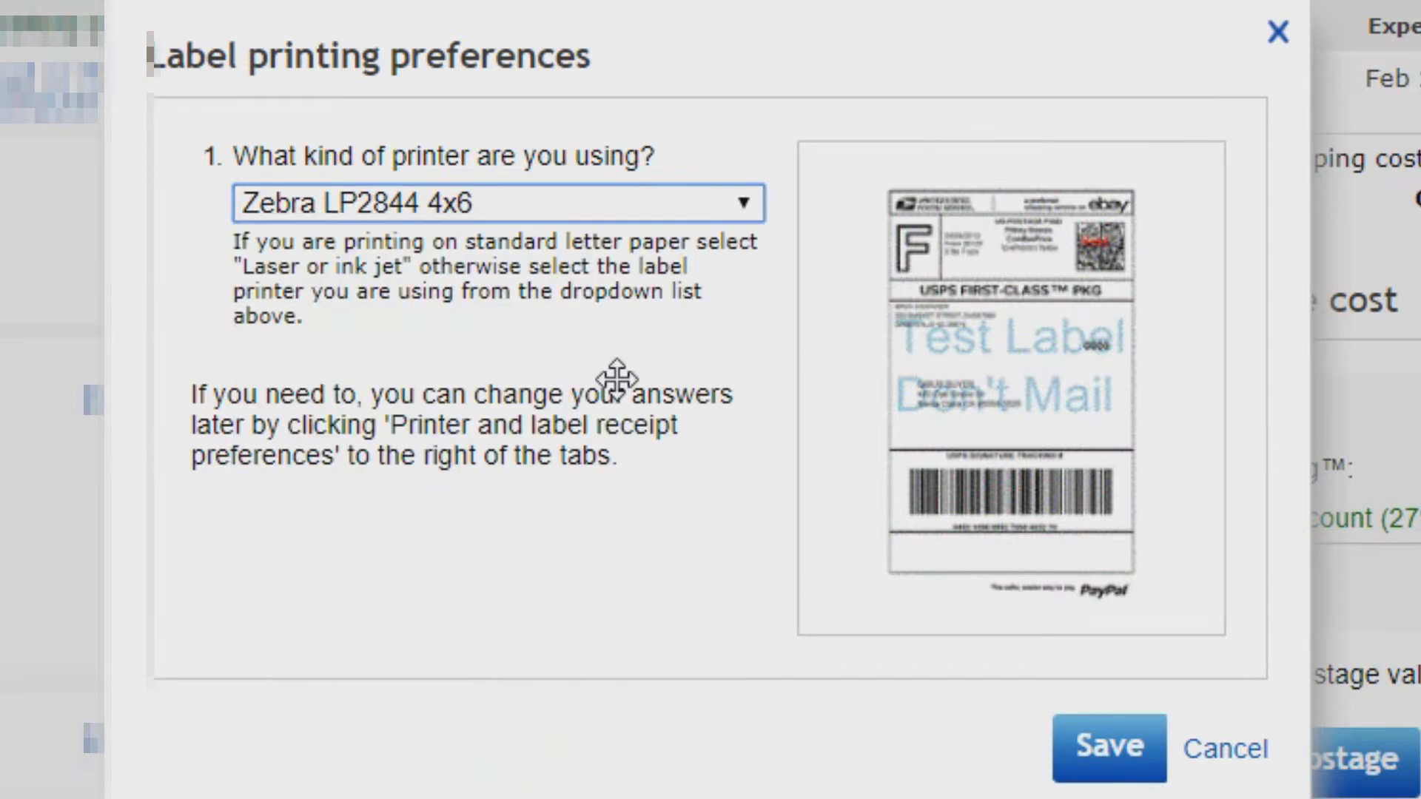
# Step: Save the printer preferences and print the label with Fit to page off at scale 105
pyautogui.click(1114, 770)
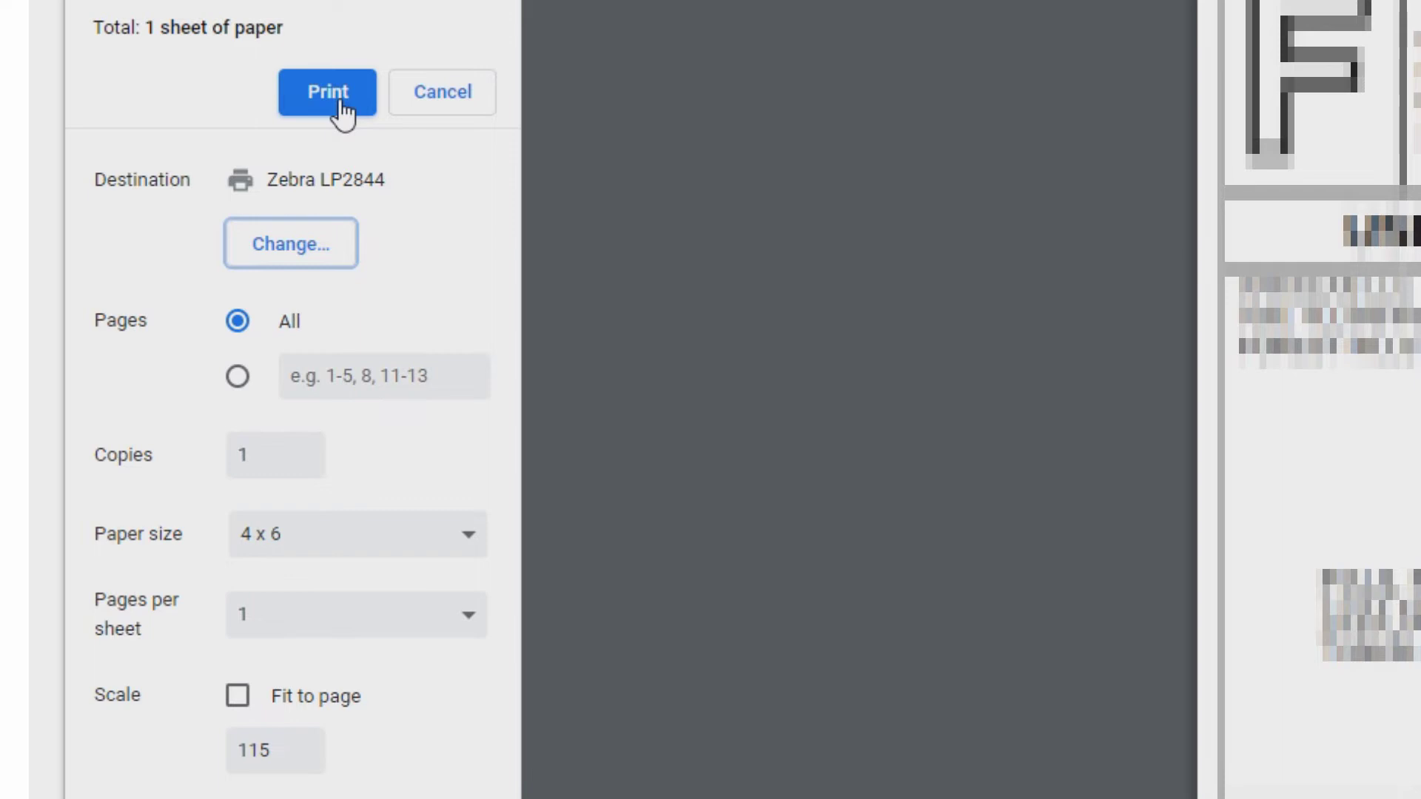
pyautogui.click(234, 707)
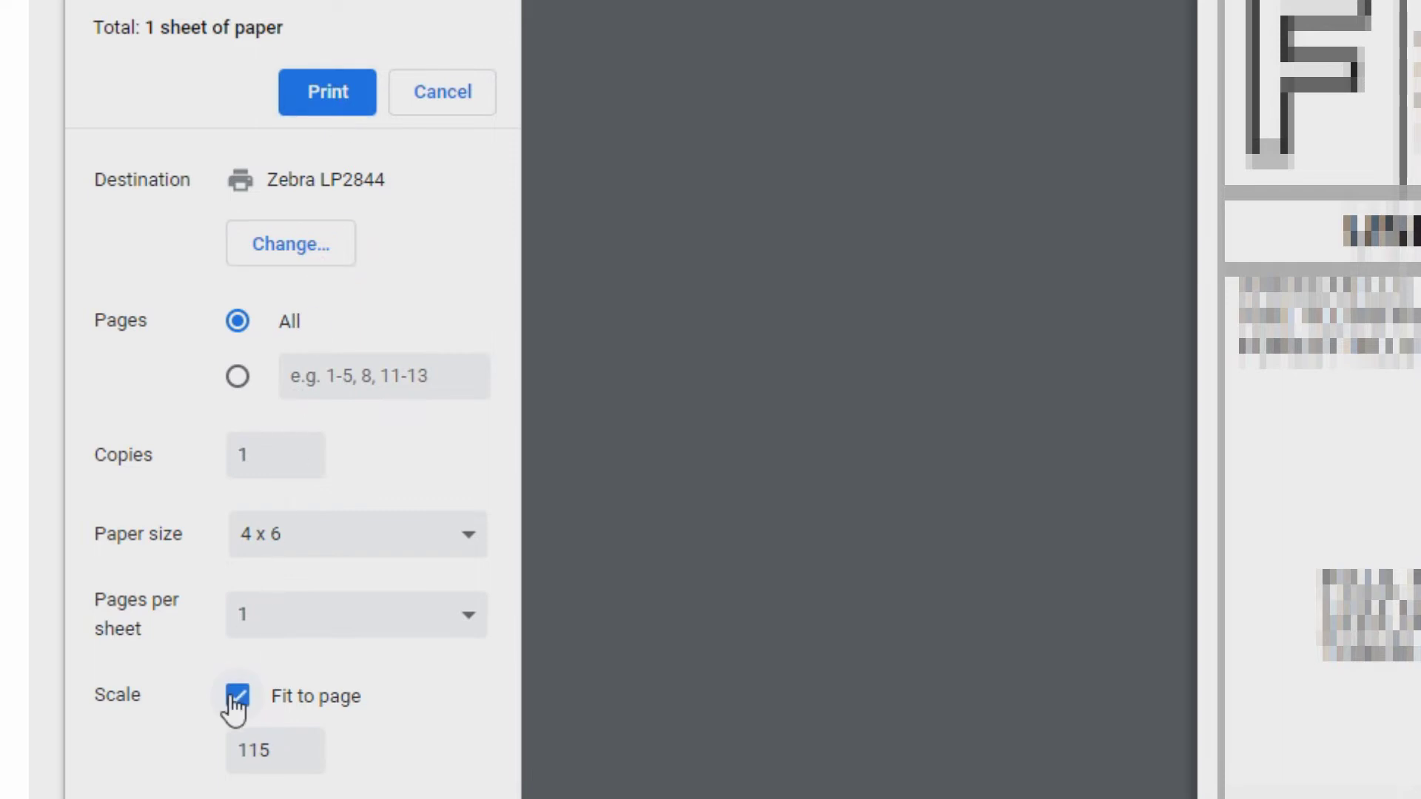
pyautogui.click(253, 700)
pyautogui.moveTo(288, 743); pyautogui.dragTo(238, 750)
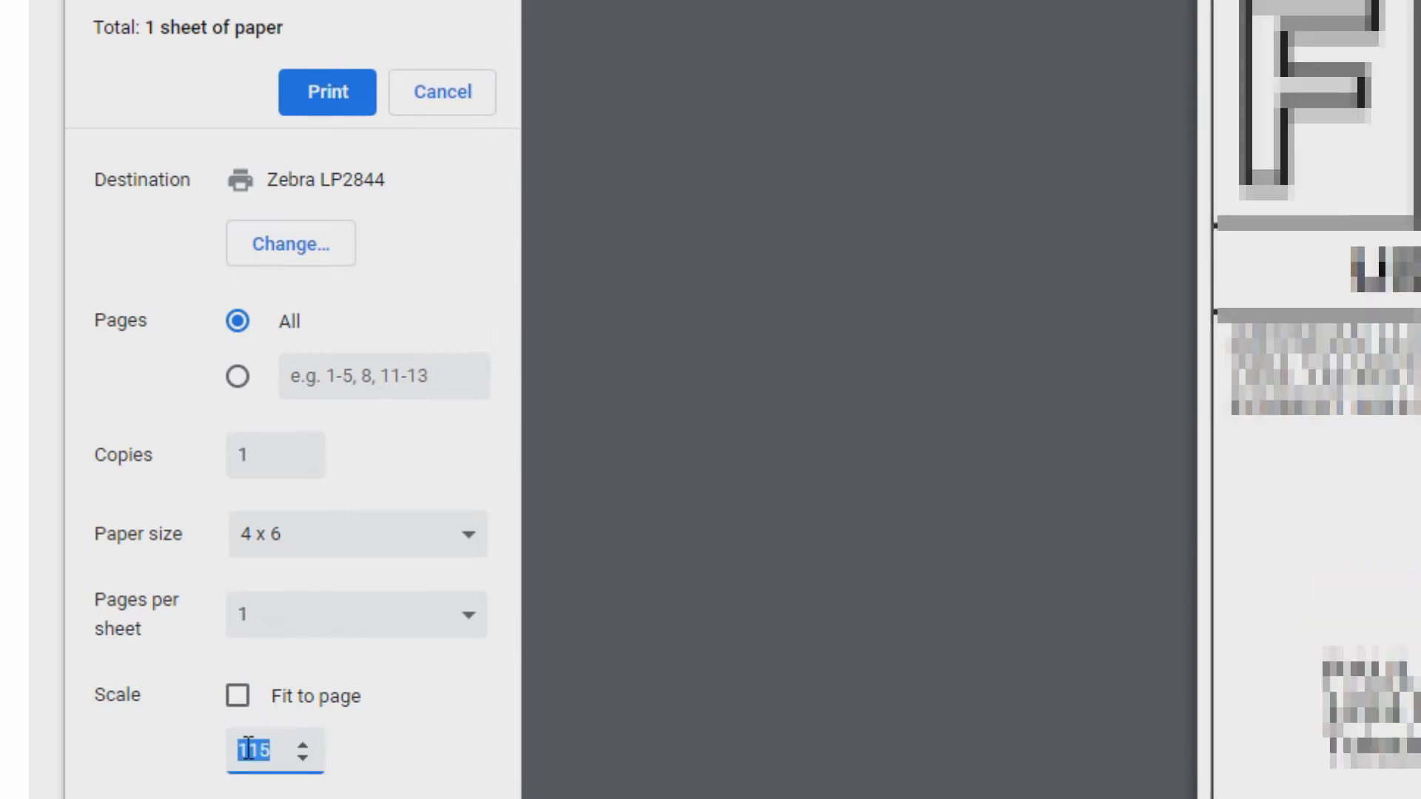
pyautogui.write('105')
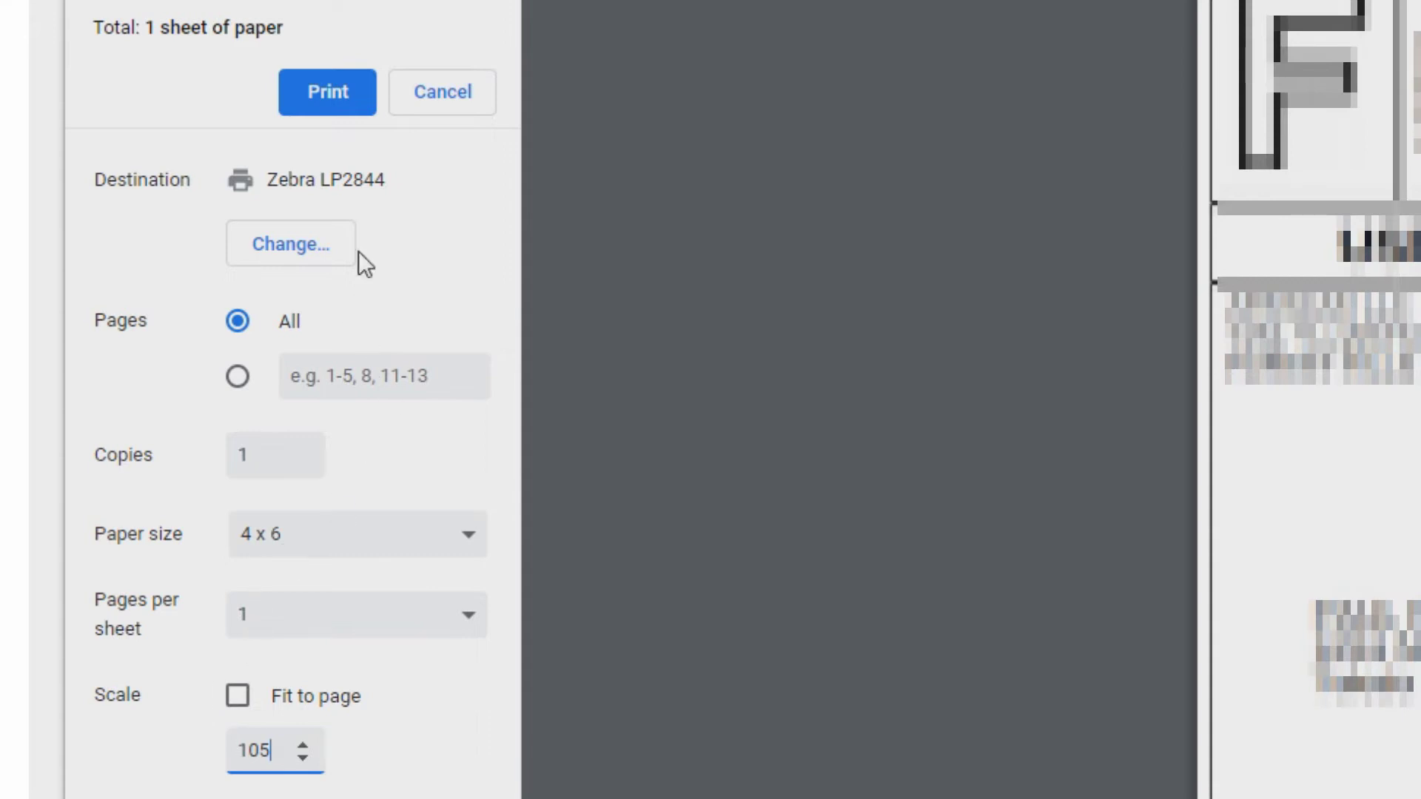
pyautogui.click(331, 111)
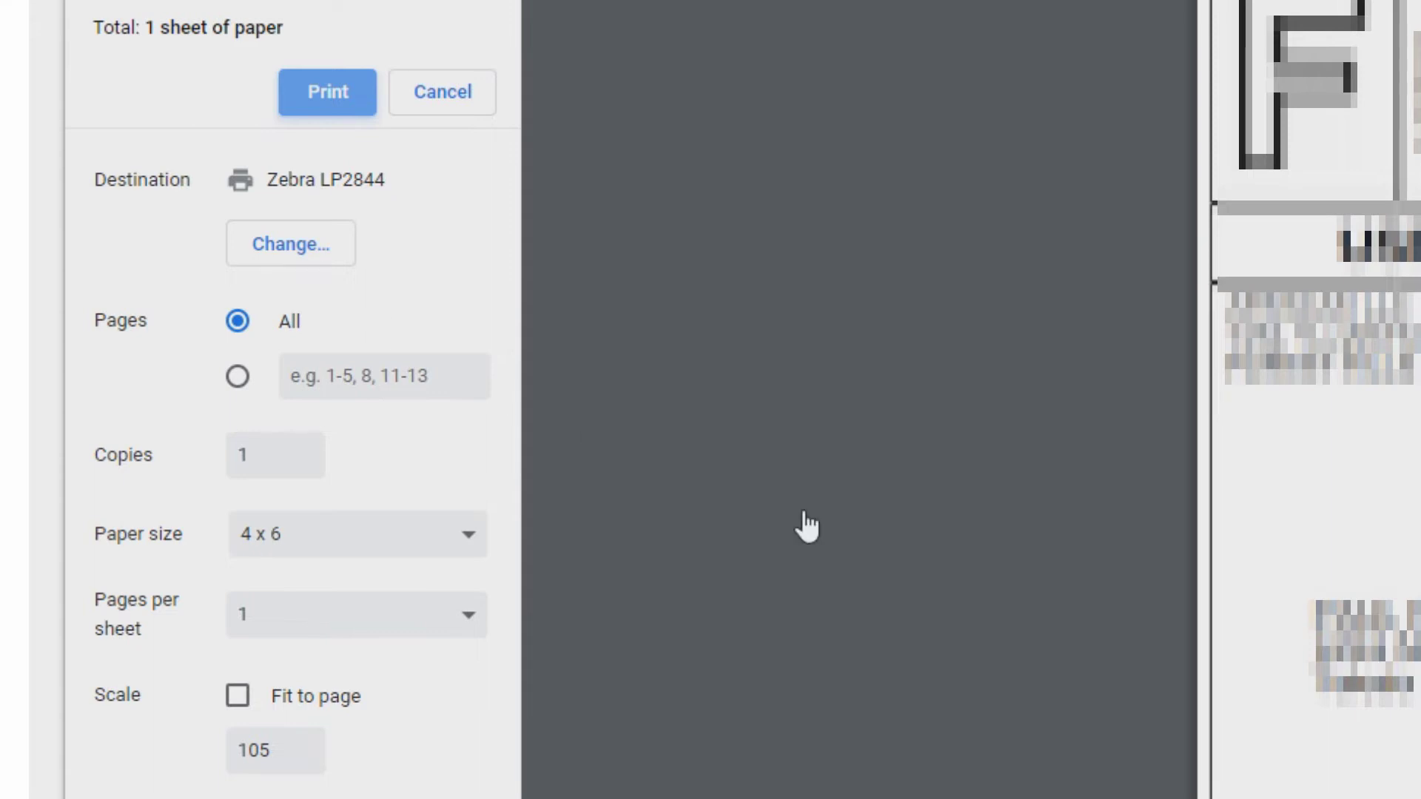
pyautogui.click(343, 95)
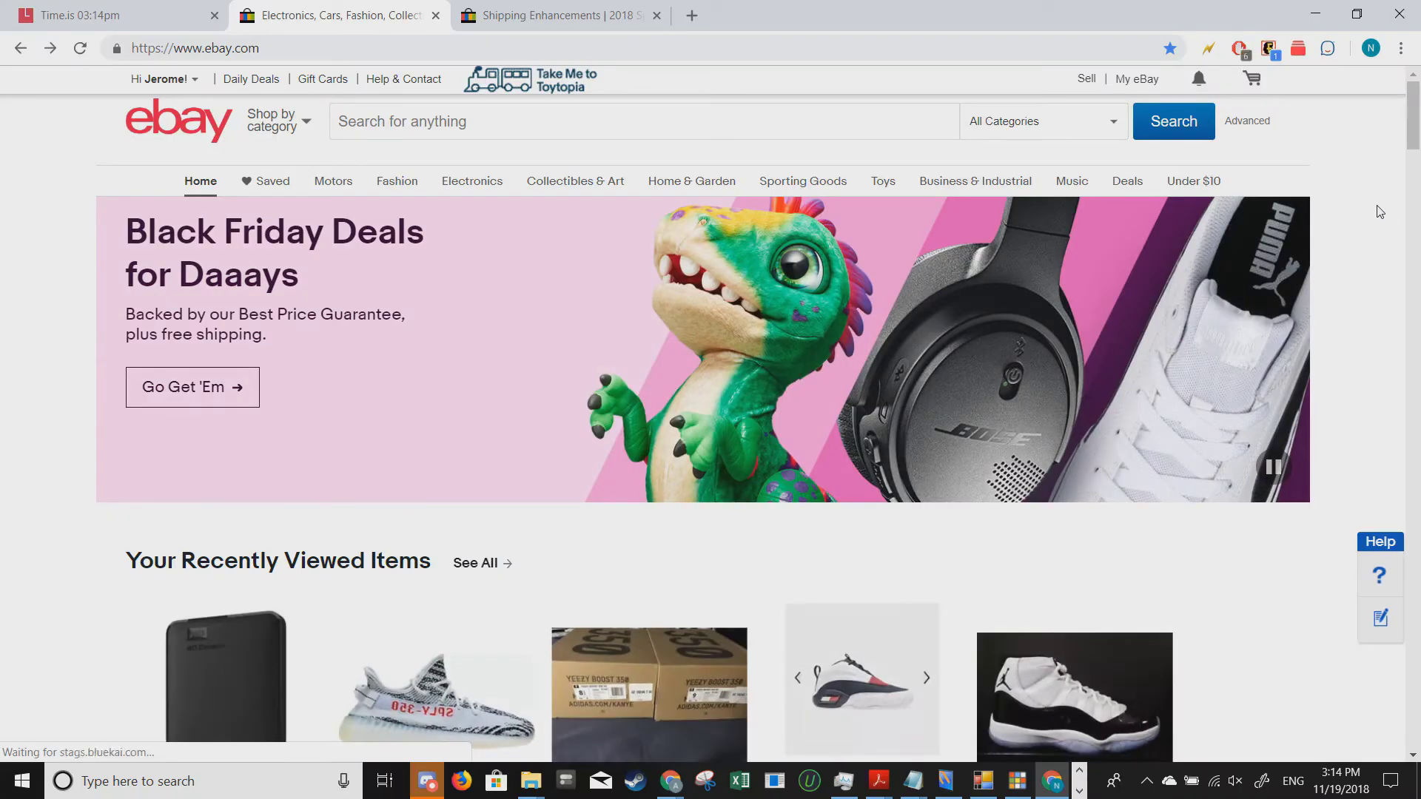
# Step: Change the shipping label format to a 4"x6" PDF file and save it
pyautogui.moveTo(1196, 81)
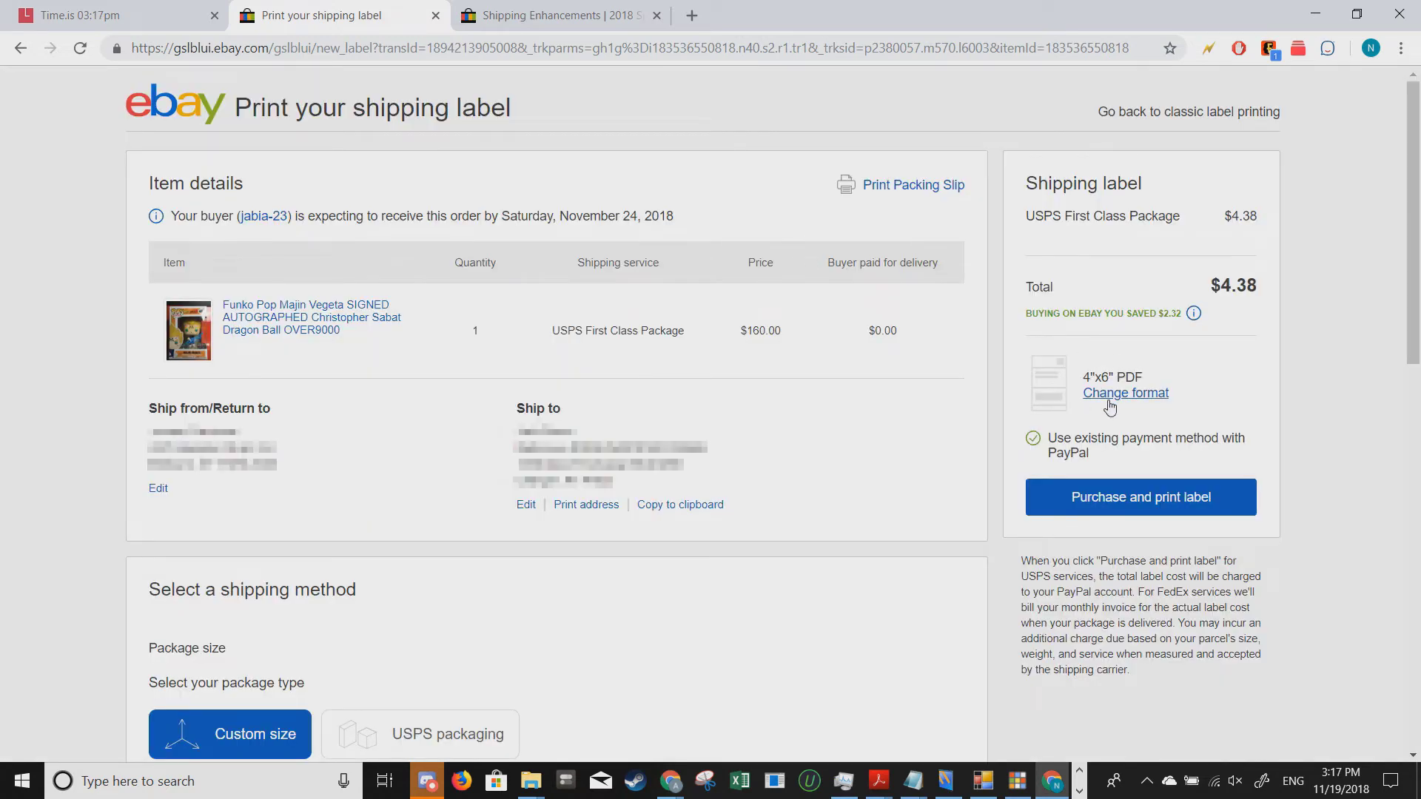
pyautogui.click(1109, 399)
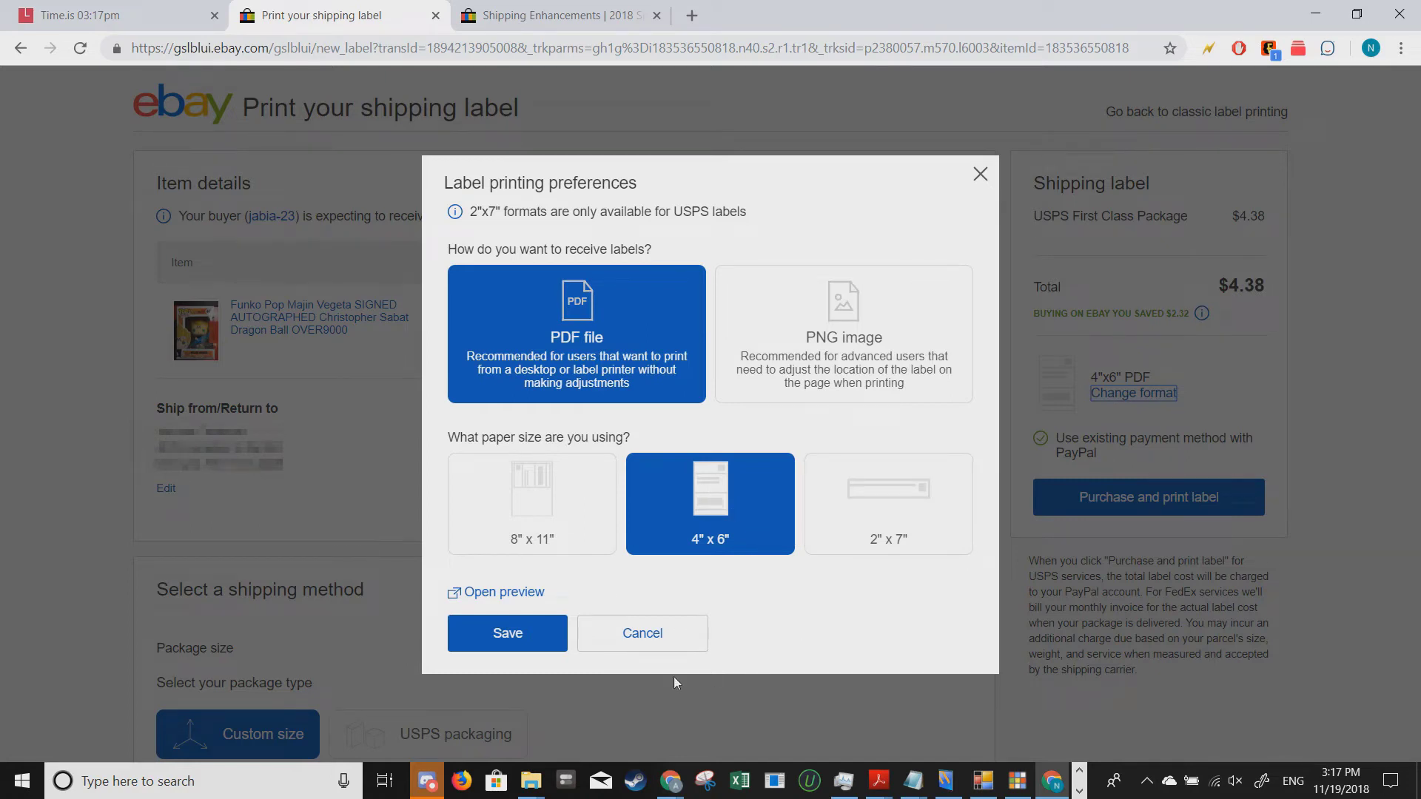
pyautogui.click(526, 640)
# Step: Scroll down to the shipping methods and expand the full list of services
pyautogui.scroll(-5, 536, 614)
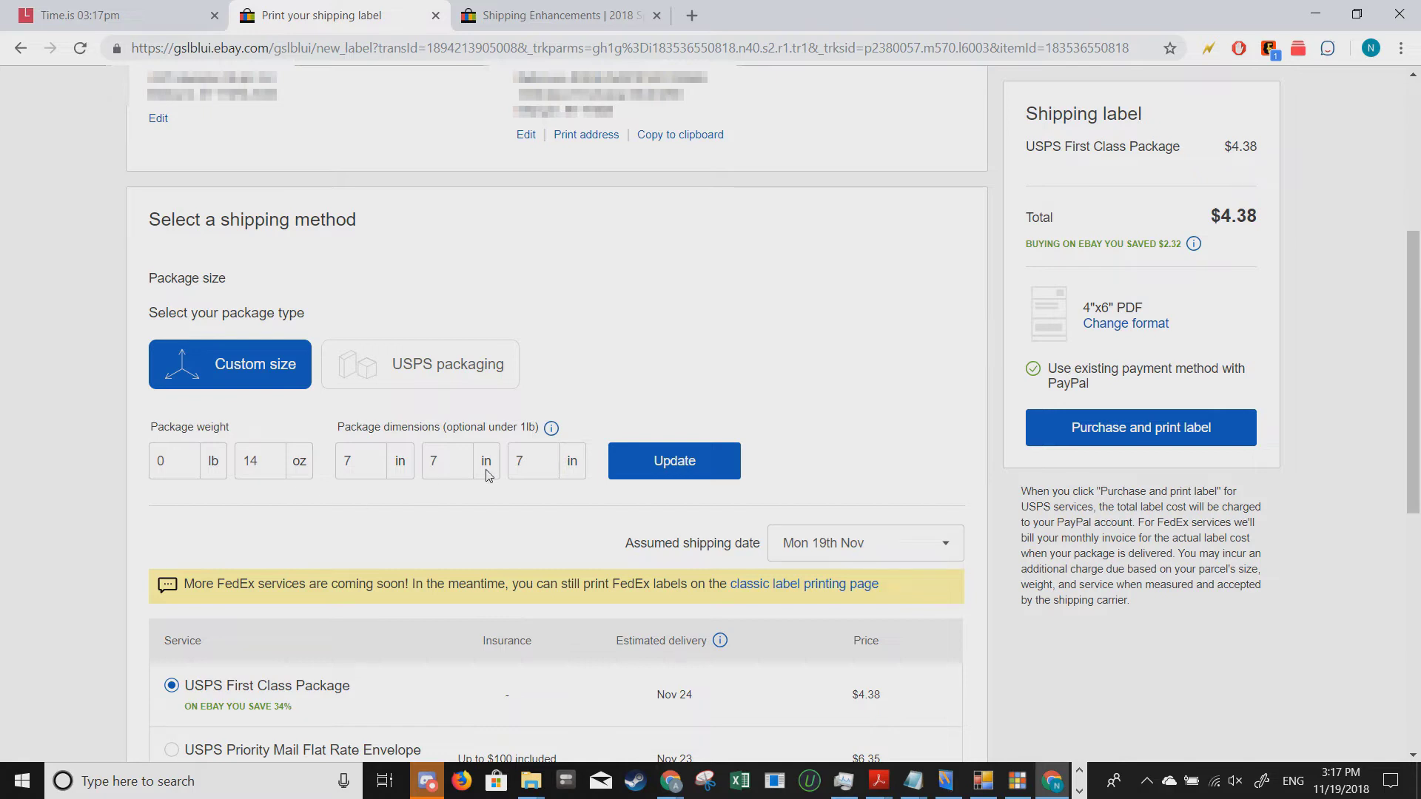
pyautogui.scroll(-5, 481, 458)
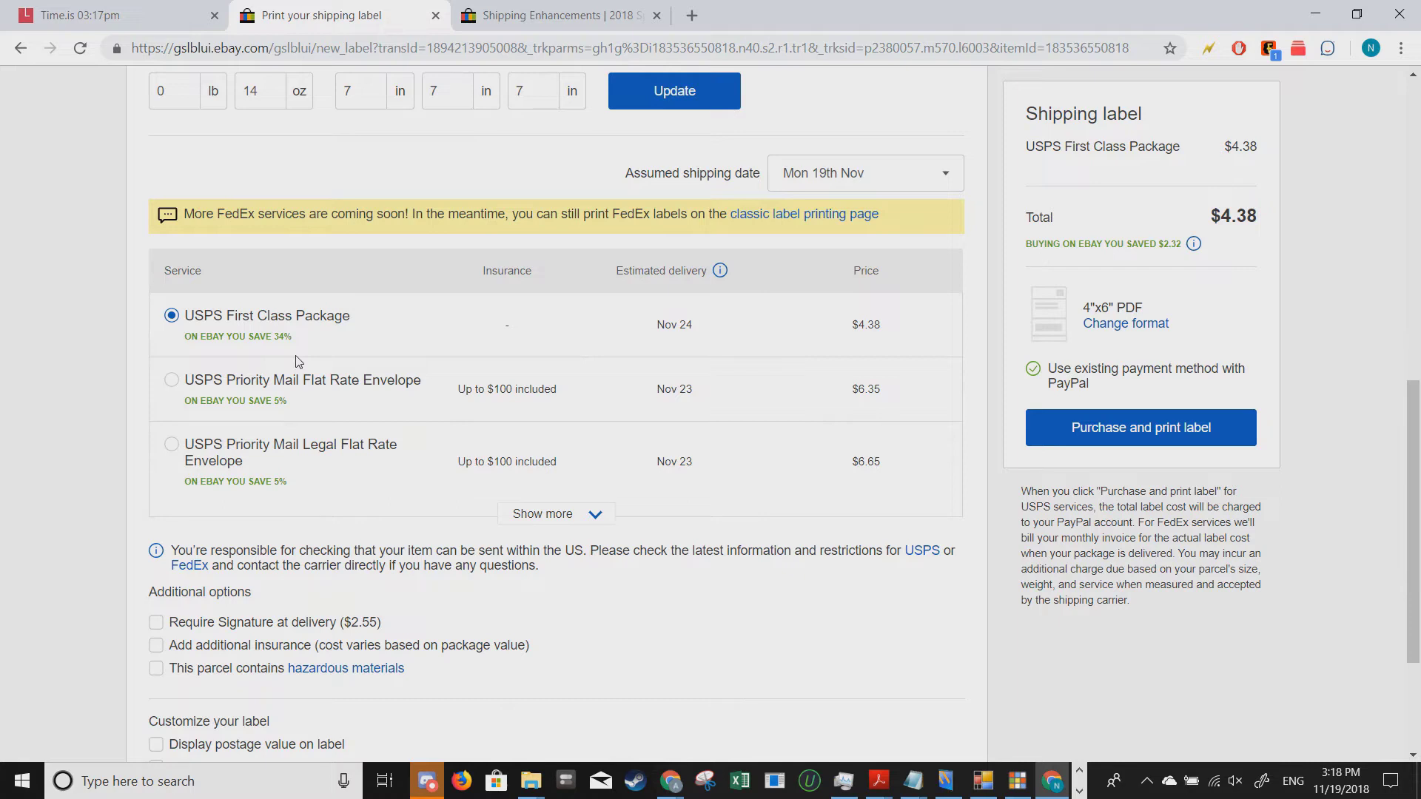
pyautogui.scroll(2, 304, 444)
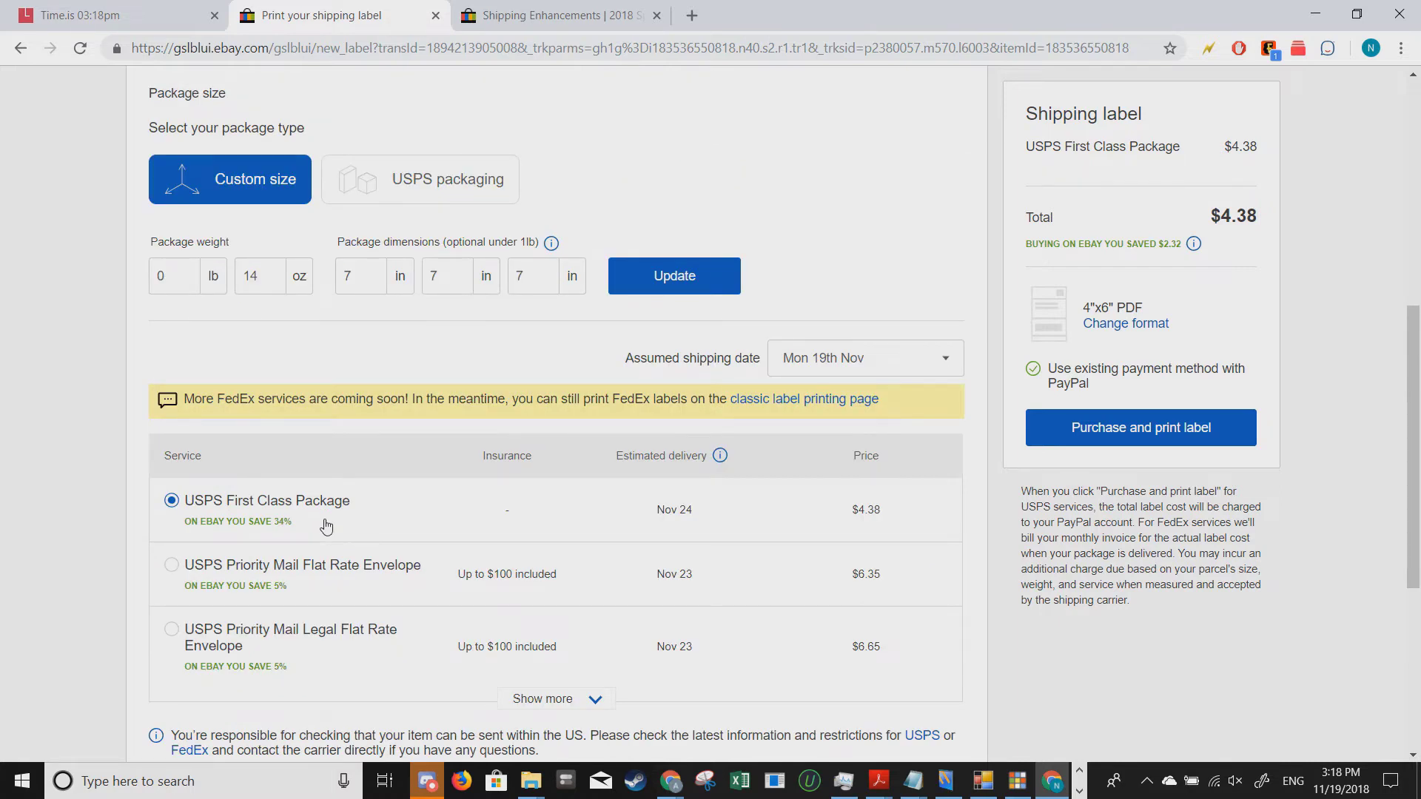
pyautogui.scroll(1, 325, 527)
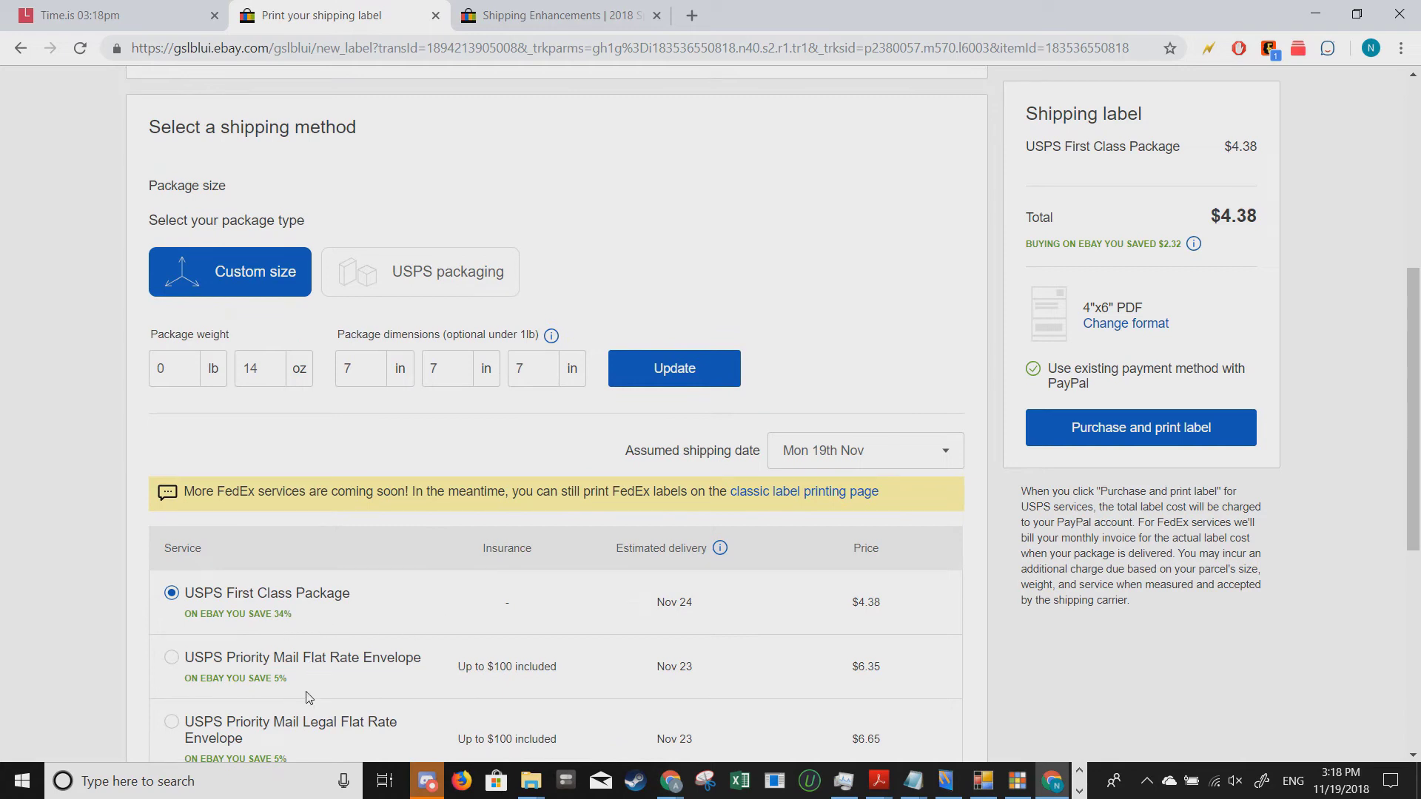
pyautogui.scroll(-2, 444, 651)
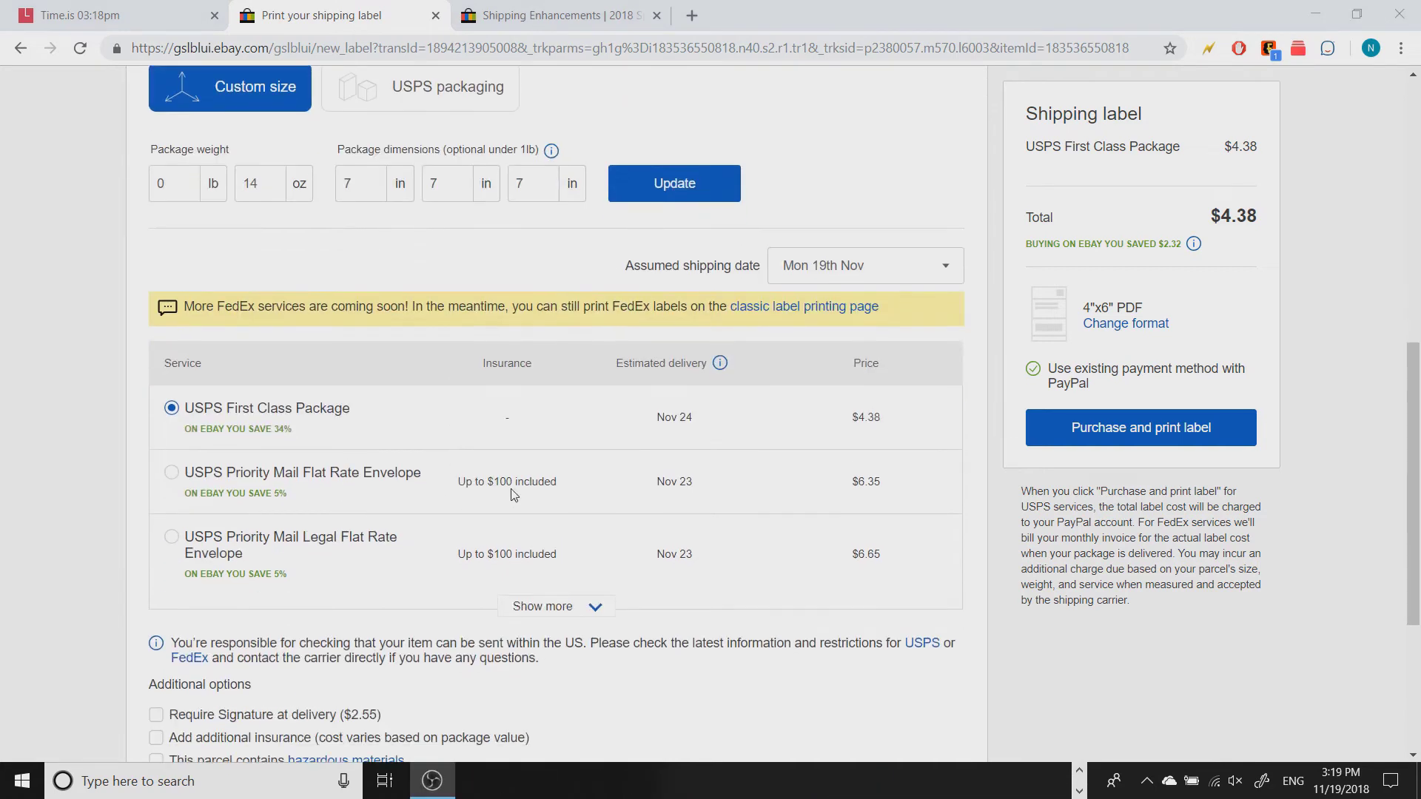
pyautogui.click(576, 606)
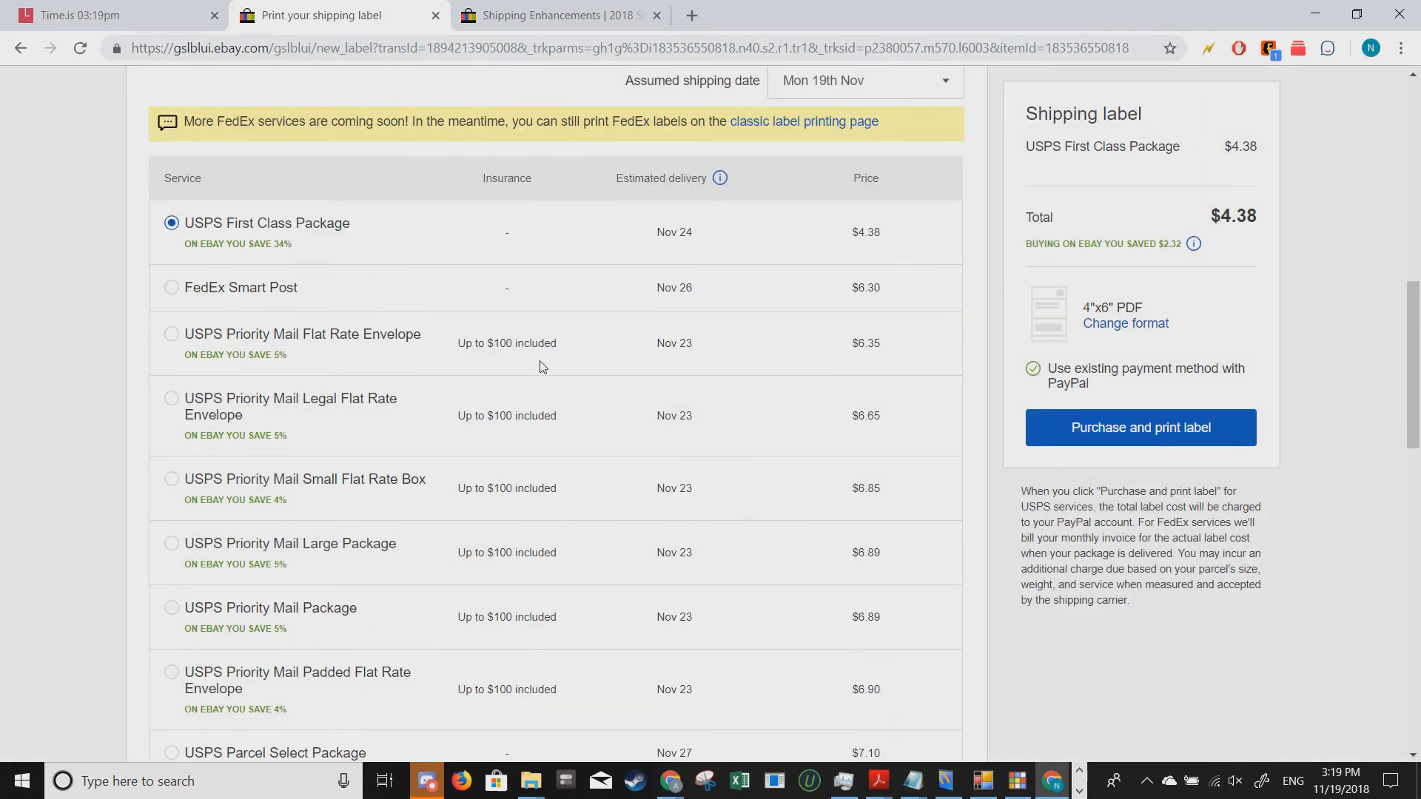
# Step: Review all listed shipping services, leaving USPS First Class Package selected, and return to the top
pyautogui.scroll(-1, 459, 378)
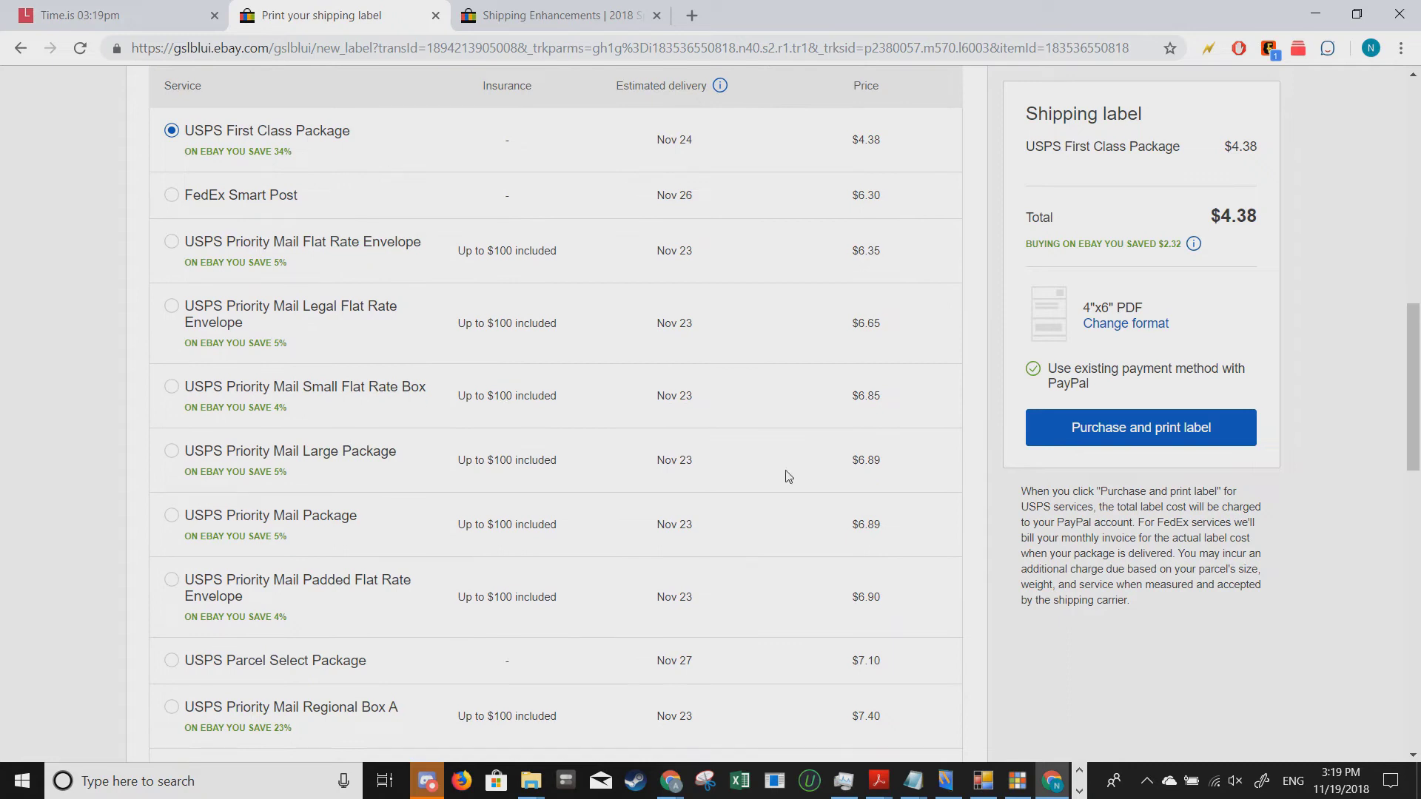
pyautogui.scroll(-3, 789, 477)
pyautogui.scroll(-1, 789, 476)
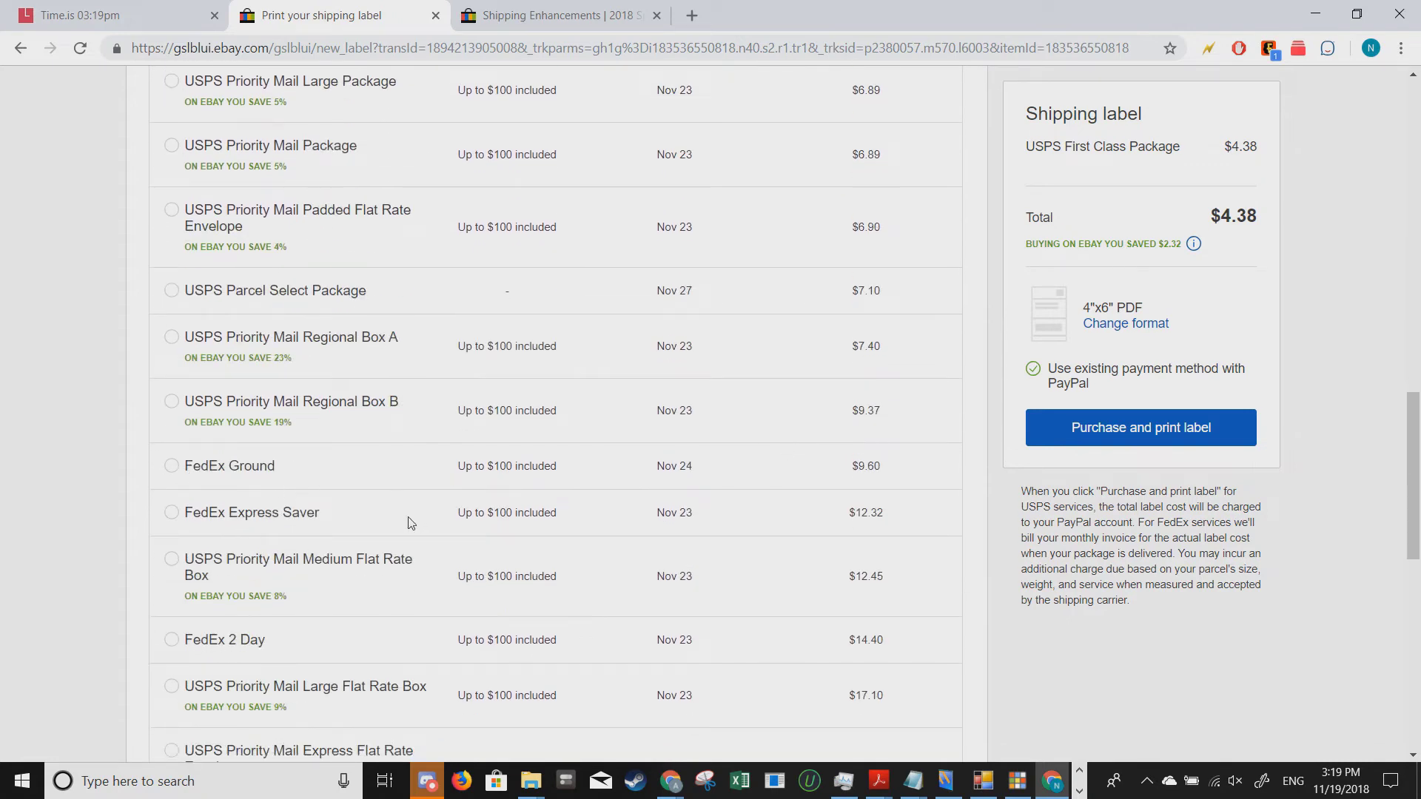
pyautogui.scroll(-2, 407, 523)
pyautogui.scroll(5, 436, 486)
pyautogui.scroll(-4, 277, 326)
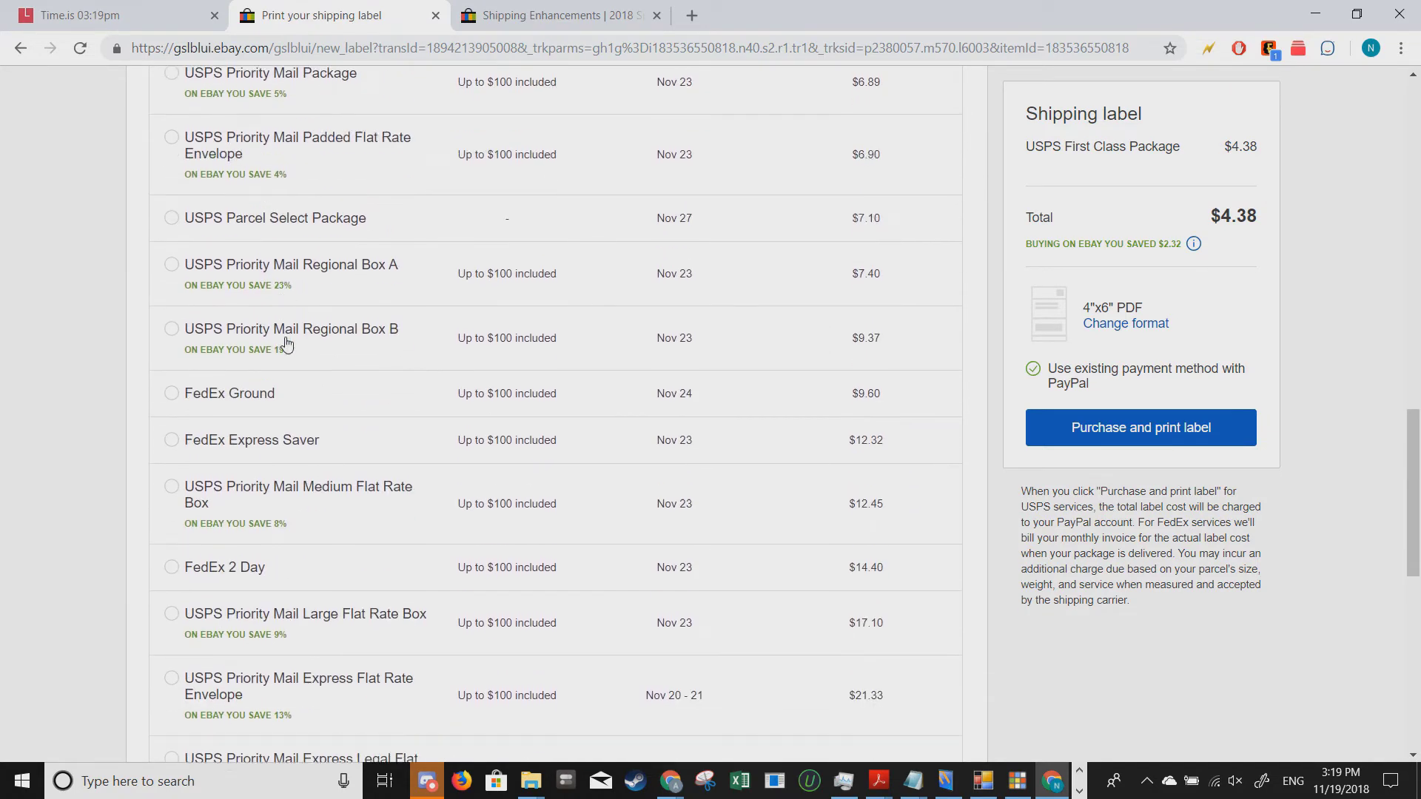
pyautogui.scroll(-4, 287, 343)
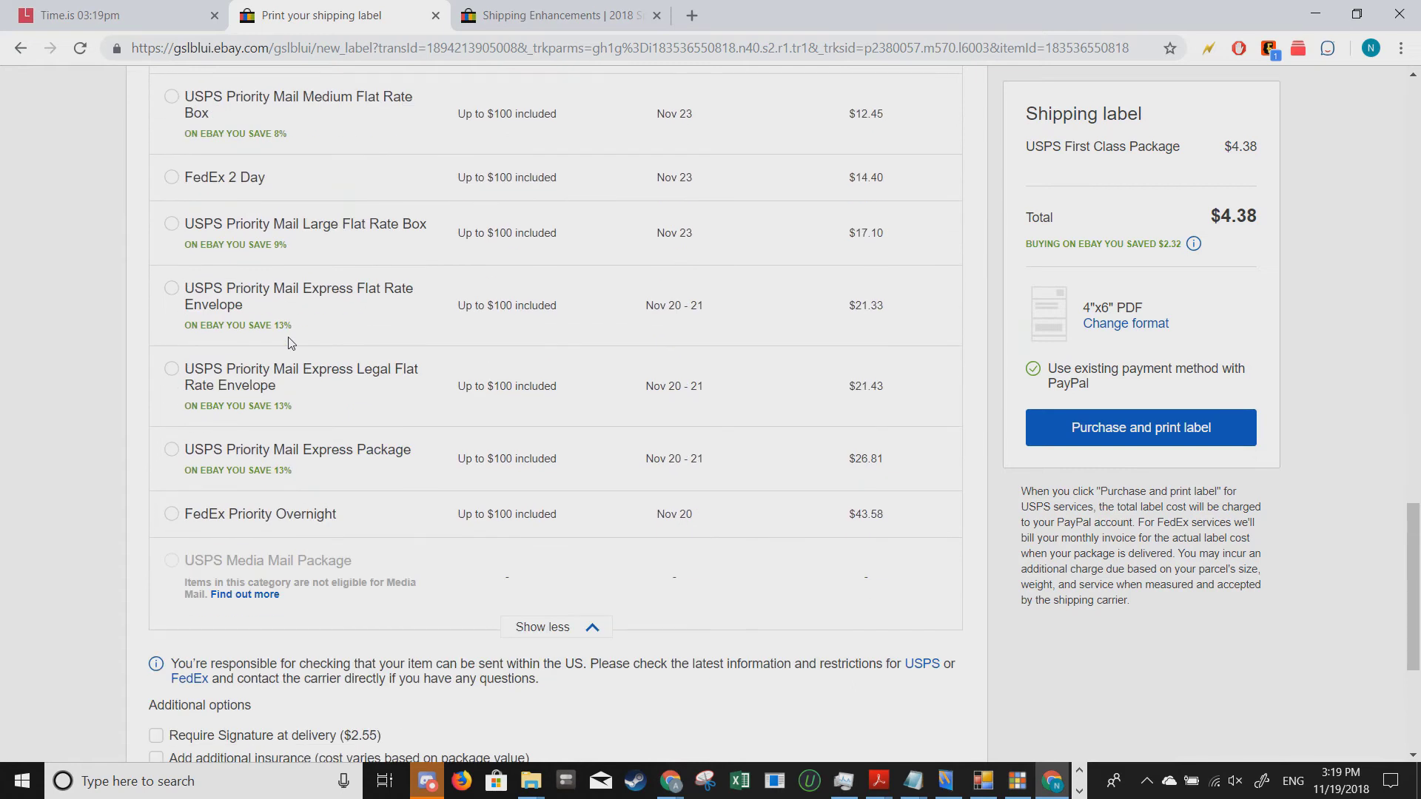
pyautogui.scroll(-3, 290, 342)
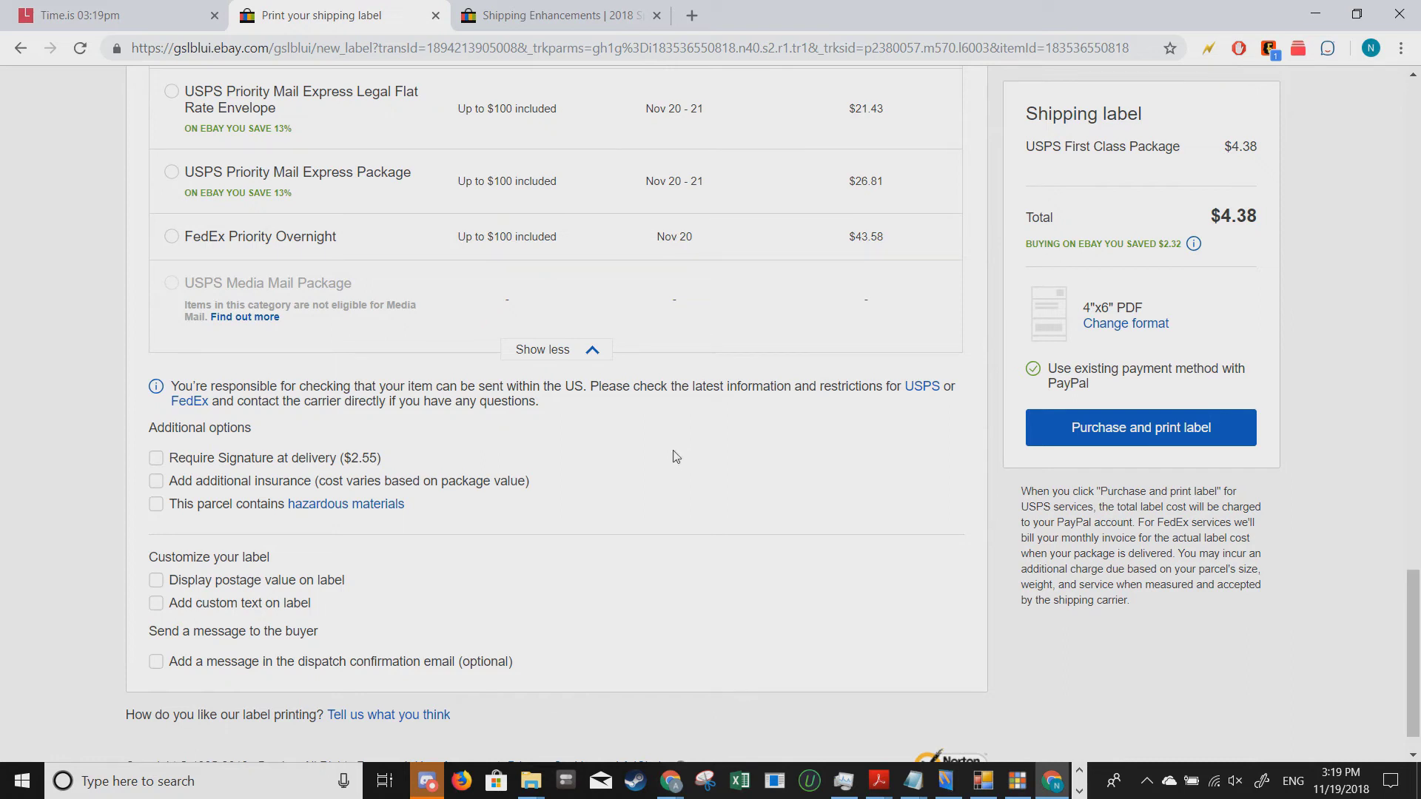
pyautogui.scroll(15, 345, 516)
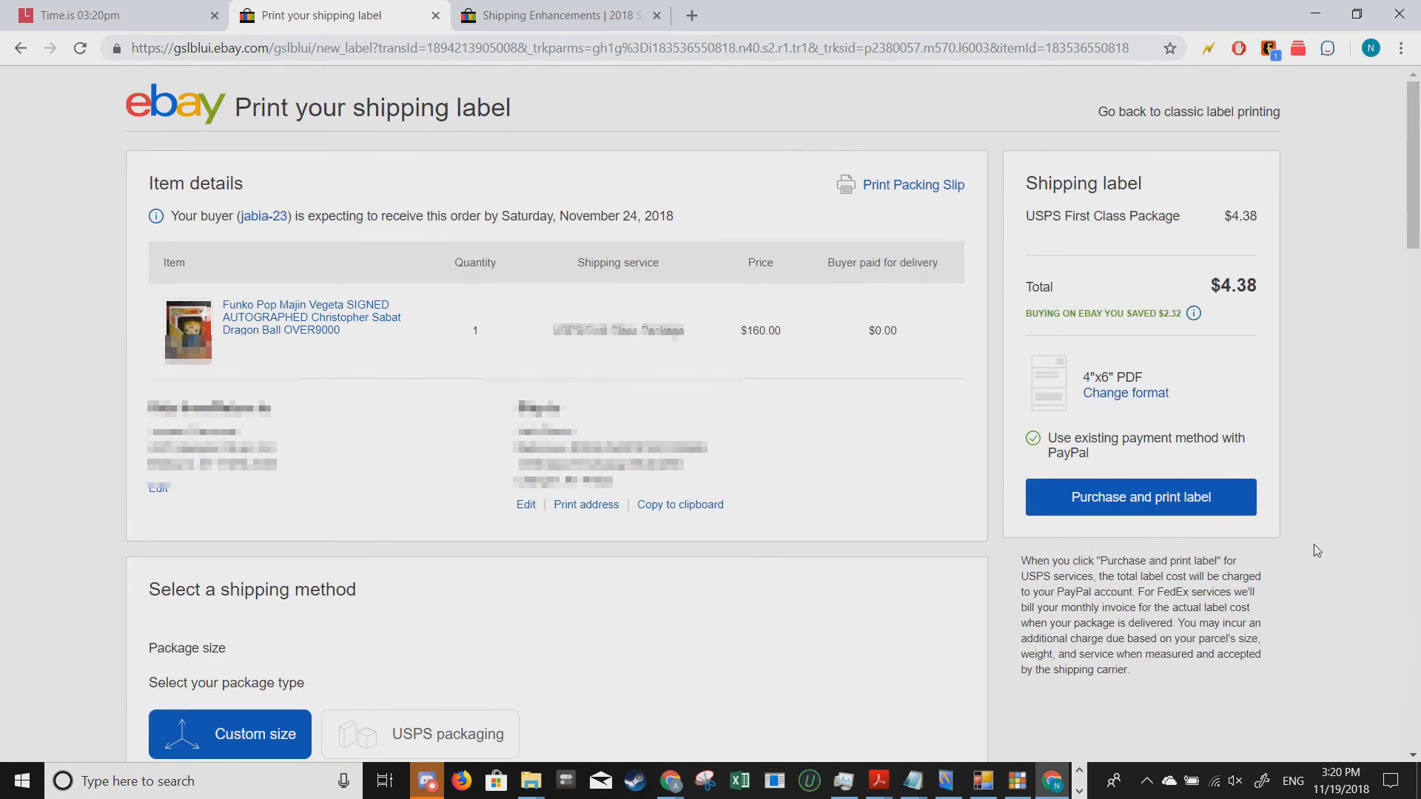
# Step: Purchase the $4.38 label and target the 4BARCODE 4B-2054A printer on 4 x 6 paper
pyautogui.click(1154, 510)
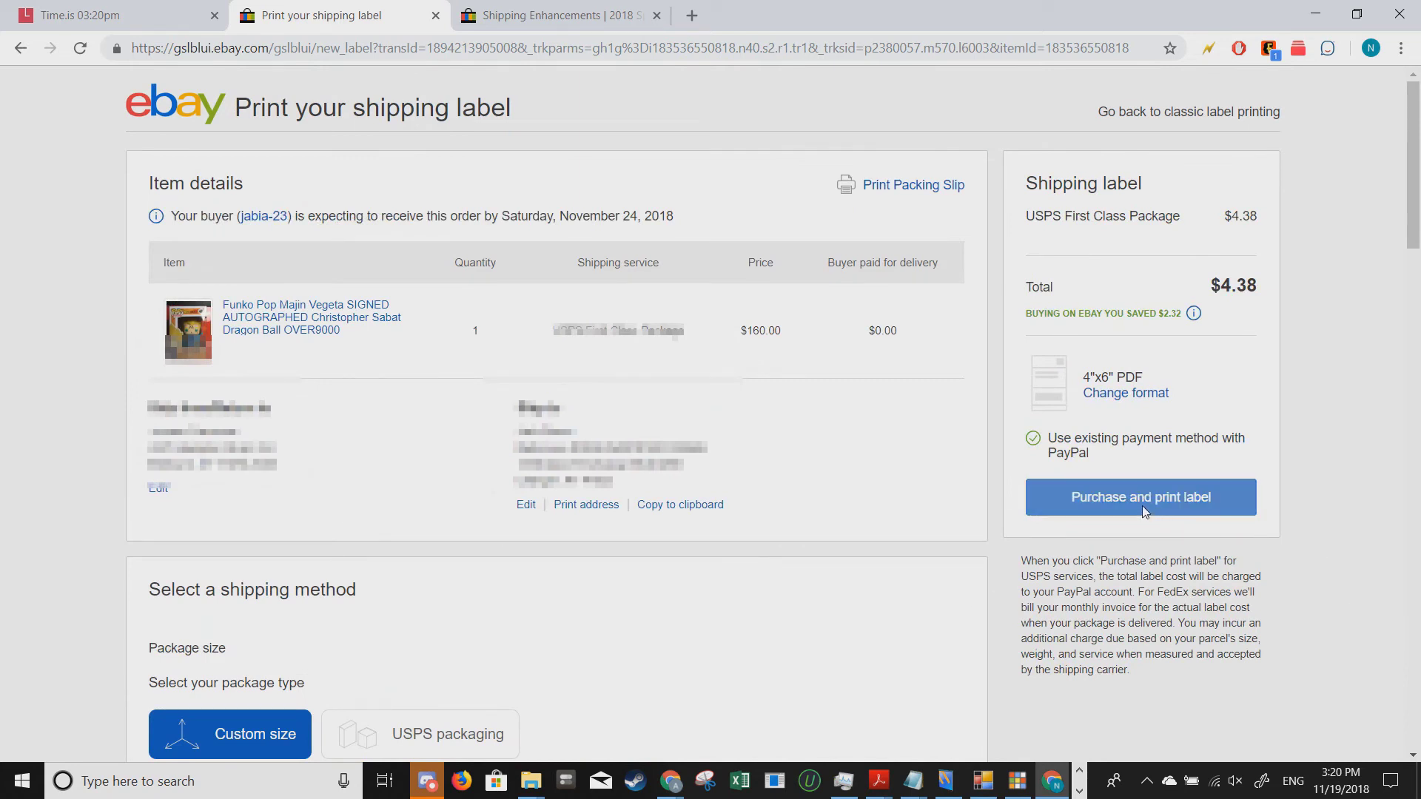
pyautogui.click(1143, 505)
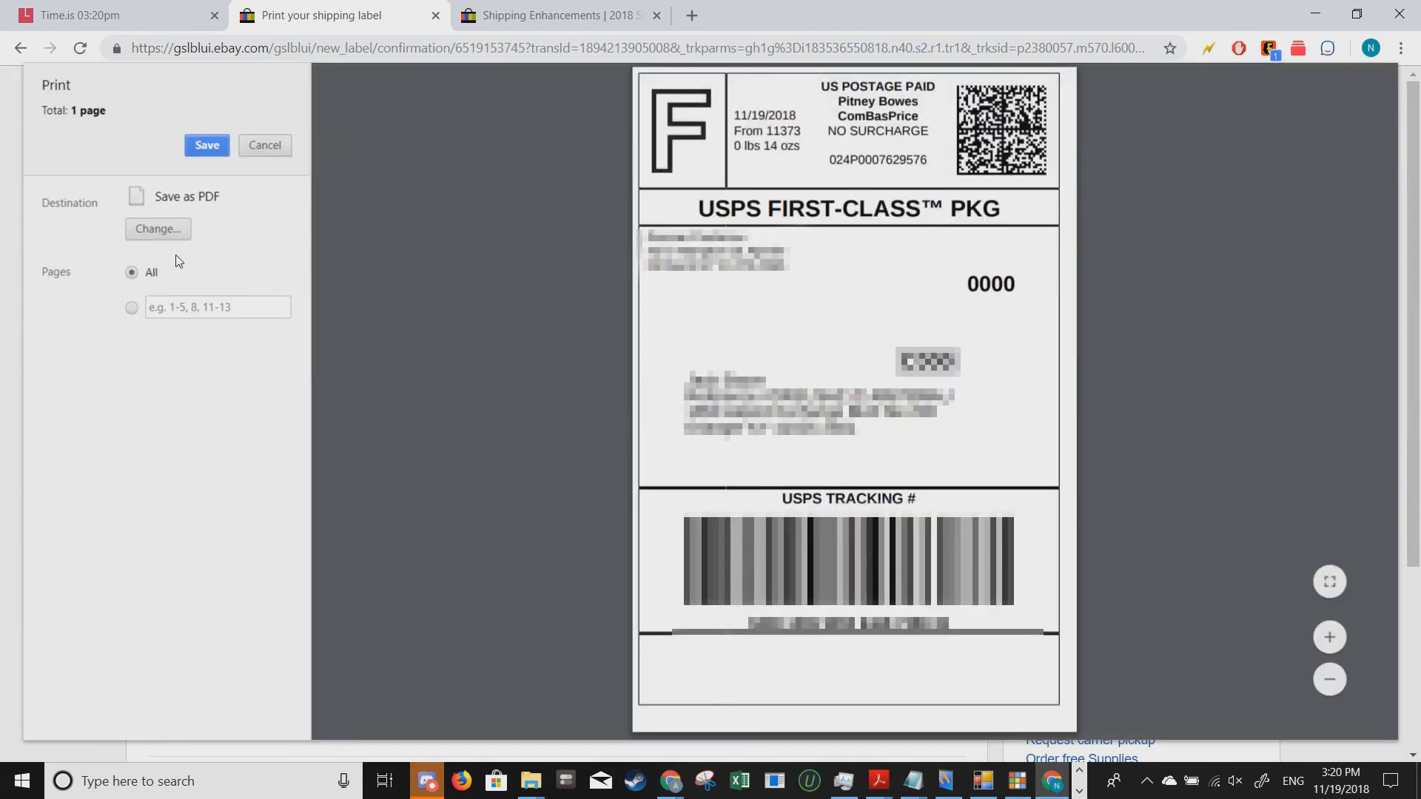
pyautogui.click(156, 229)
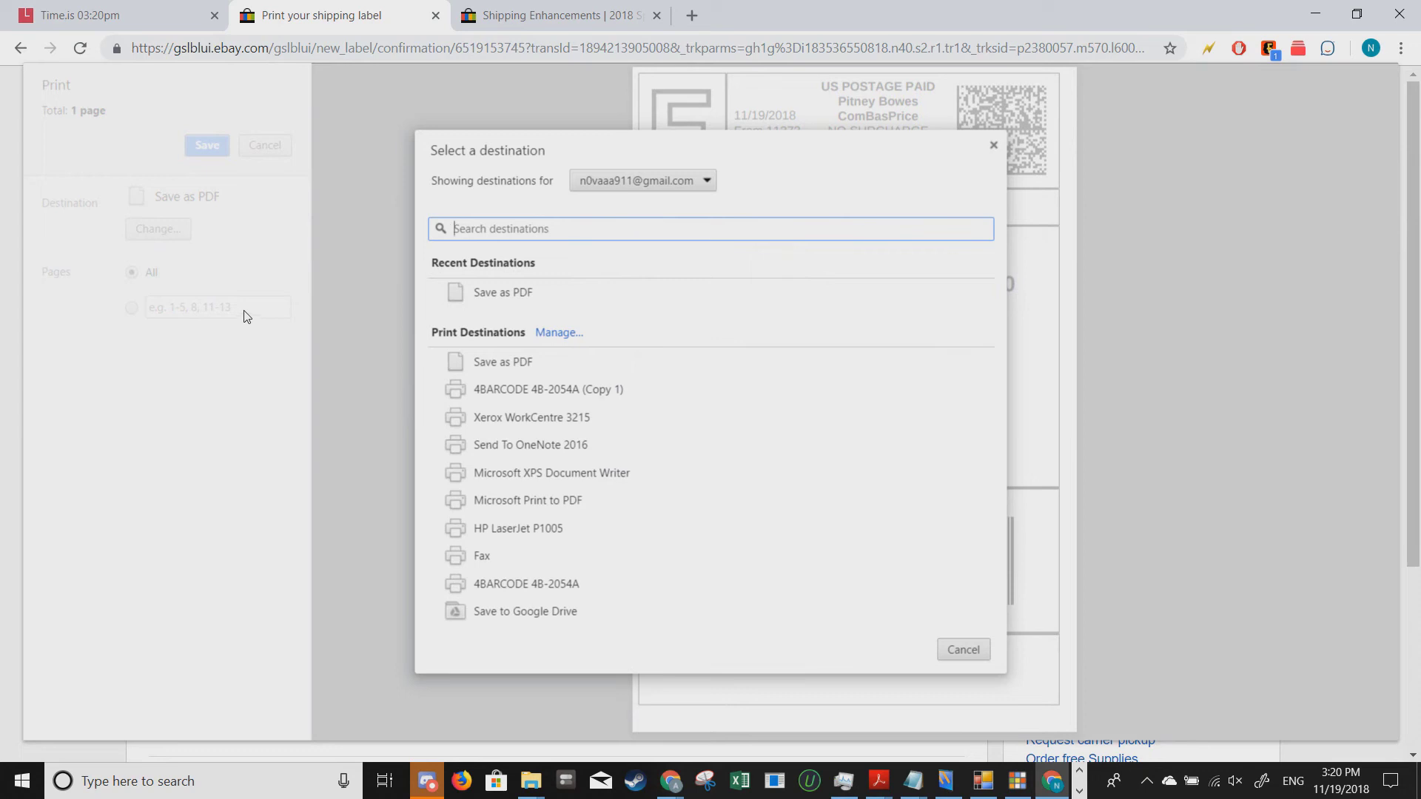
pyautogui.click(592, 583)
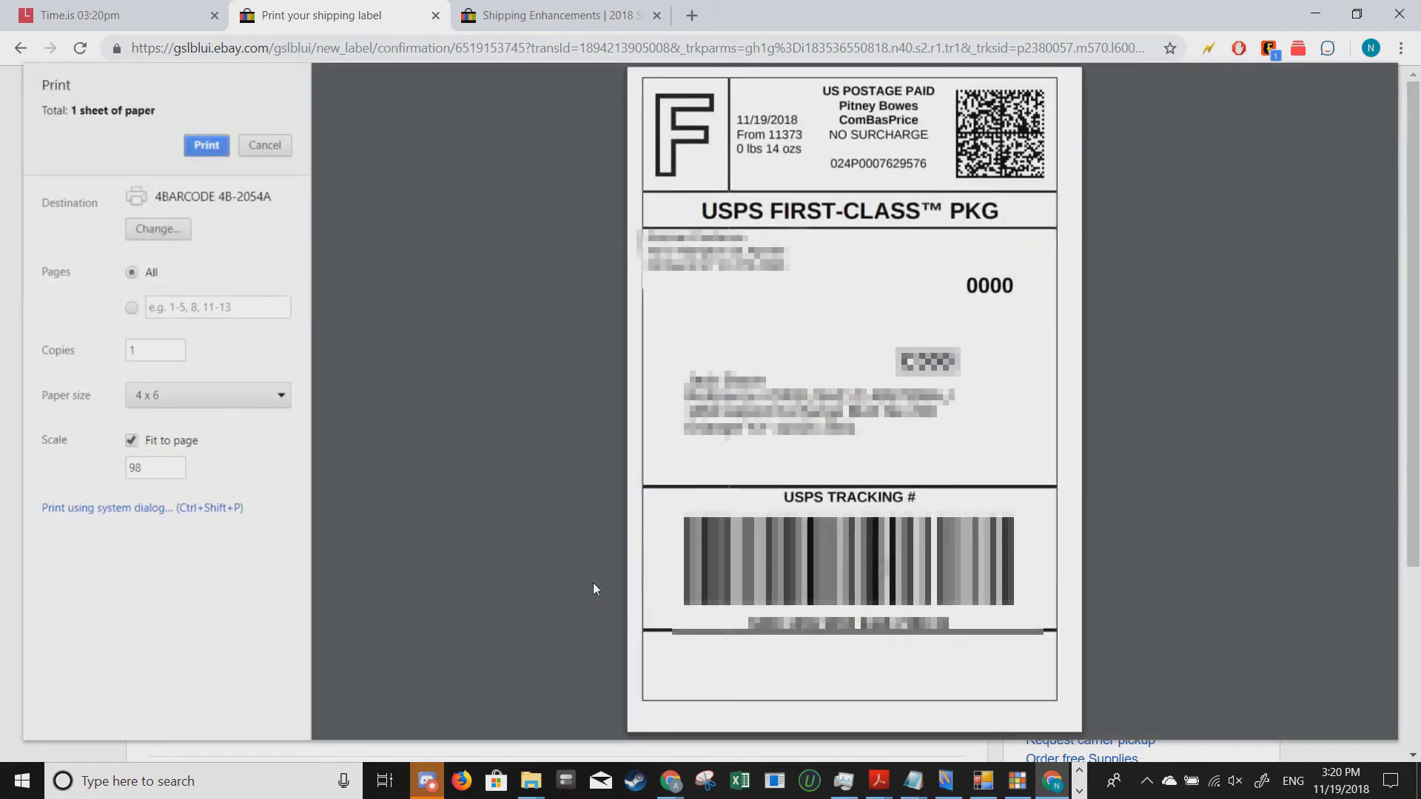